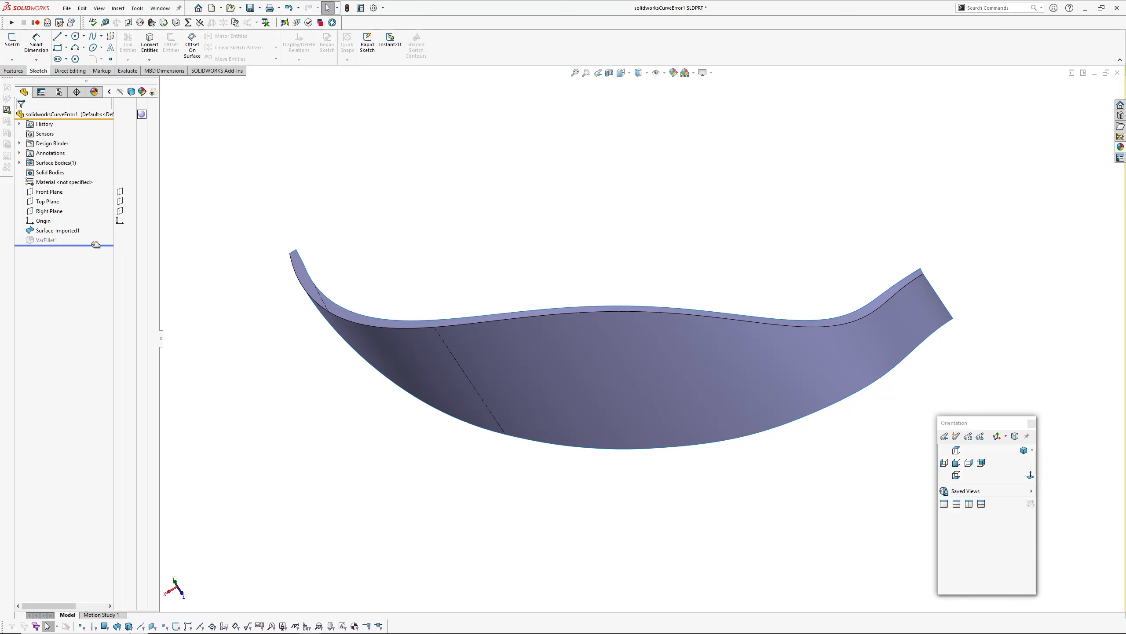
# Step: Examine the variable-radius fillet along the surface's upper edge and the point where its end meets the seam
pyautogui.moveTo(399, 319); pyautogui.dragTo(461, 350, button='middle')
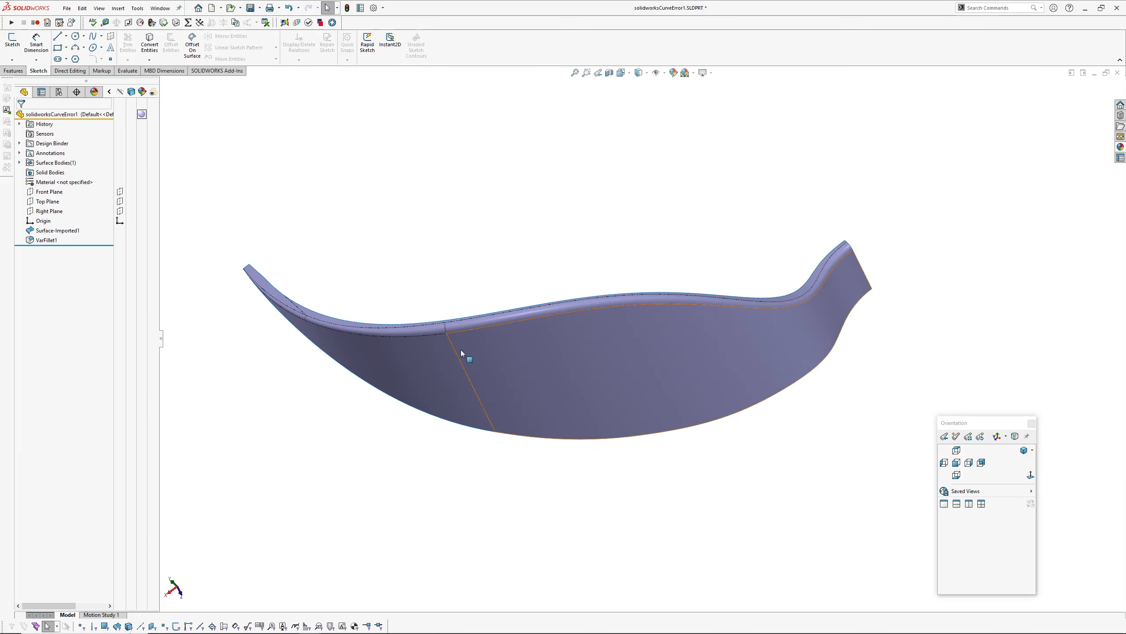
pyautogui.scroll(-5, 443, 344)
pyautogui.click(425, 338)
pyautogui.moveTo(357, 352); pyautogui.dragTo(474, 356, button='middle')
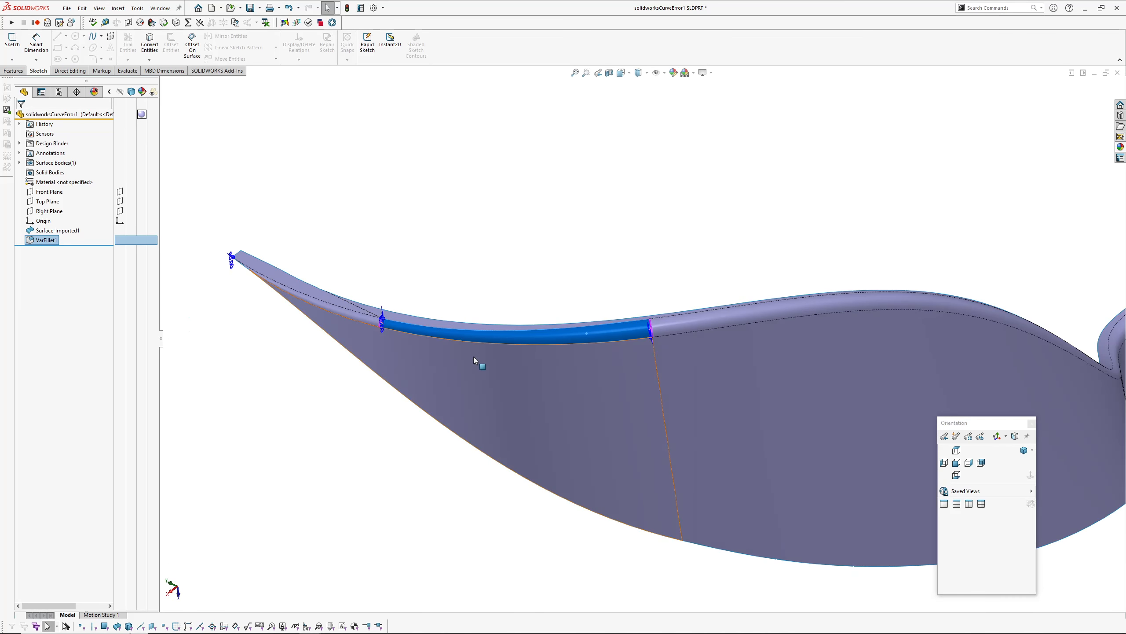
pyautogui.moveTo(285, 353); pyautogui.dragTo(455, 473, button='middle')
pyautogui.press('Escape')
pyautogui.scroll(-5, 643, 325)
pyautogui.scroll(5, 644, 322)
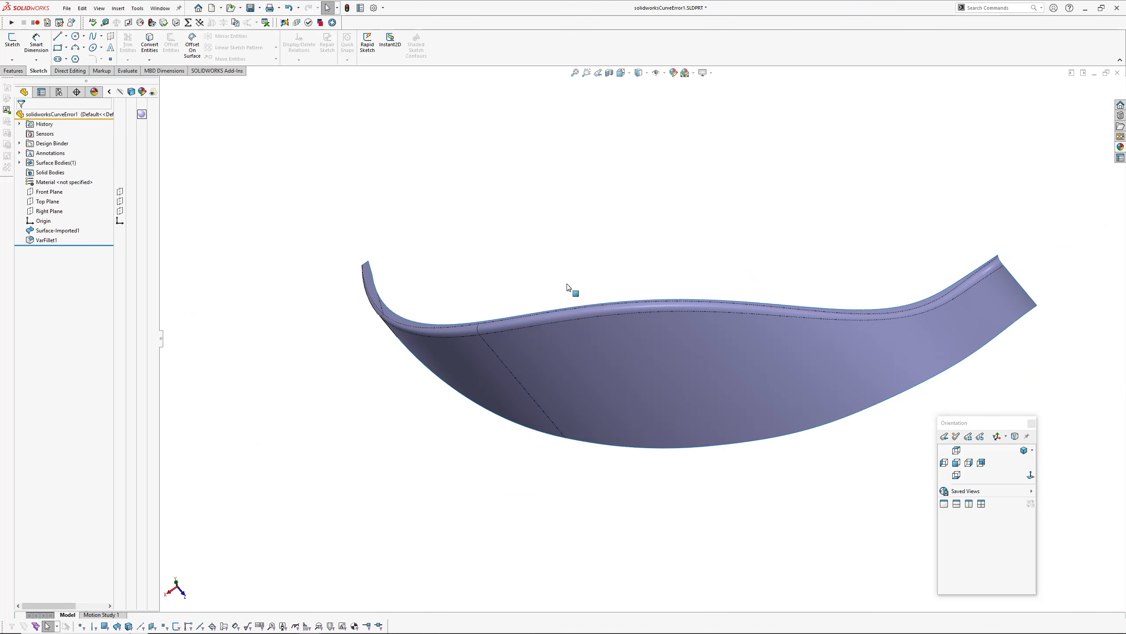
pyautogui.scroll(-3, 559, 306)
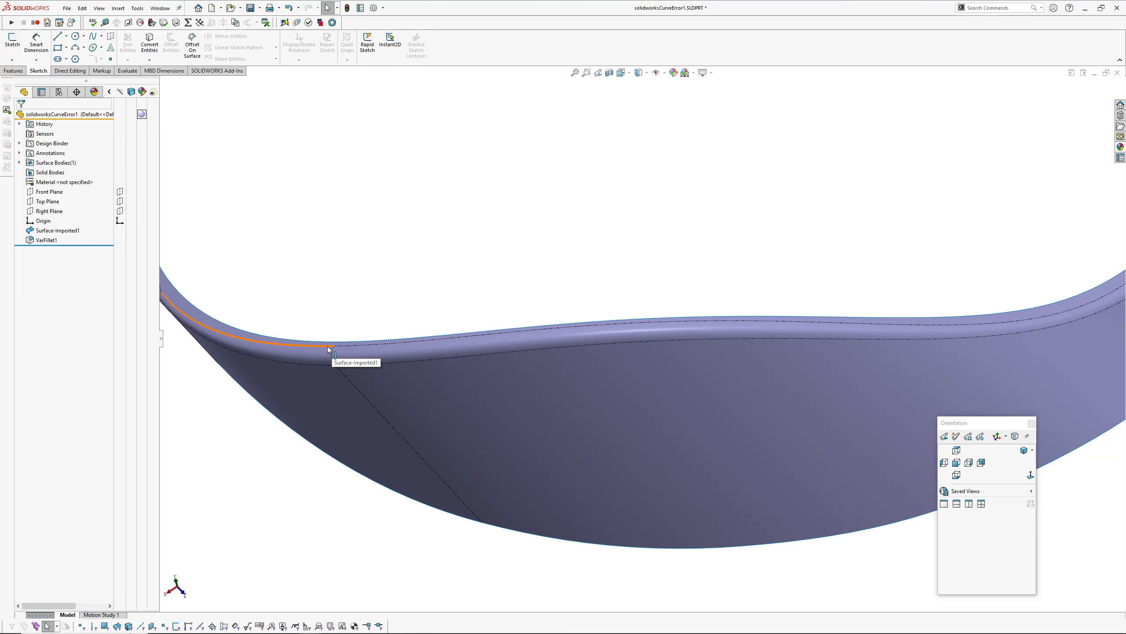
pyautogui.click(329, 348)
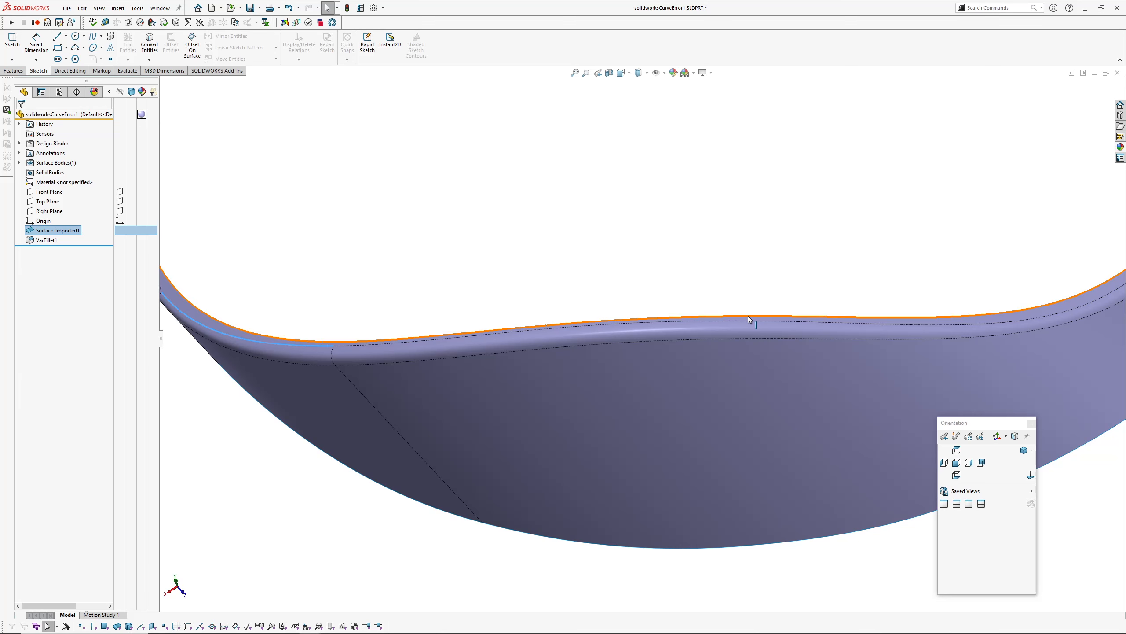
pyautogui.click(646, 262)
# Step: Create a reference plane using a point midway along the surface's upper outer edge and that edge as references
pyautogui.click(667, 296)
pyautogui.scroll(3, 583, 313)
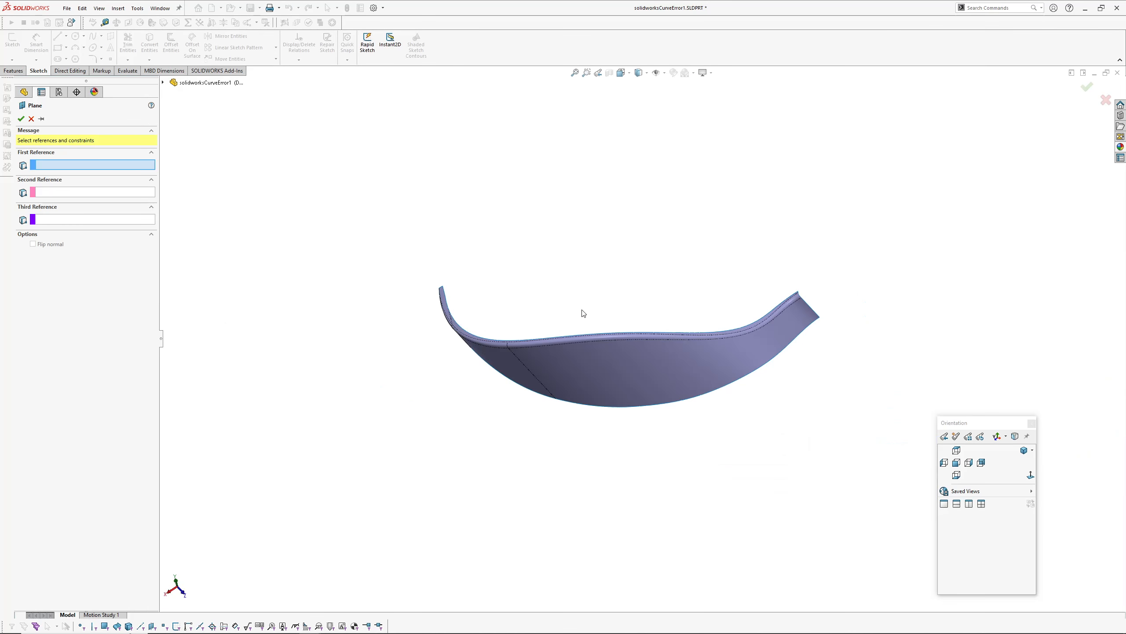
pyautogui.scroll(-3, 589, 315)
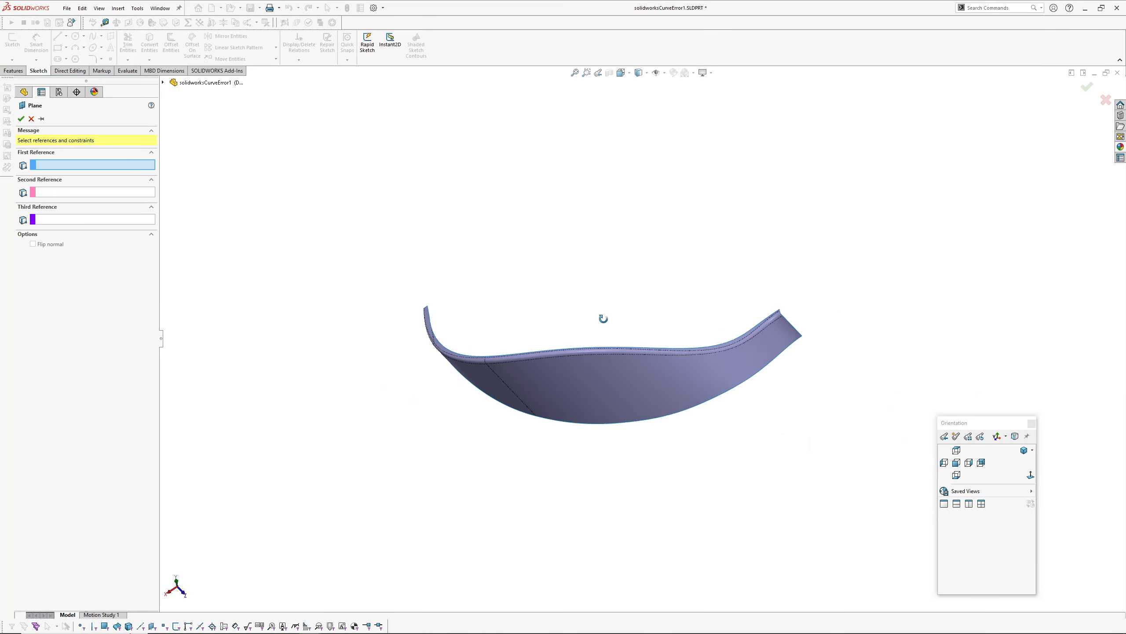
pyautogui.click(582, 354)
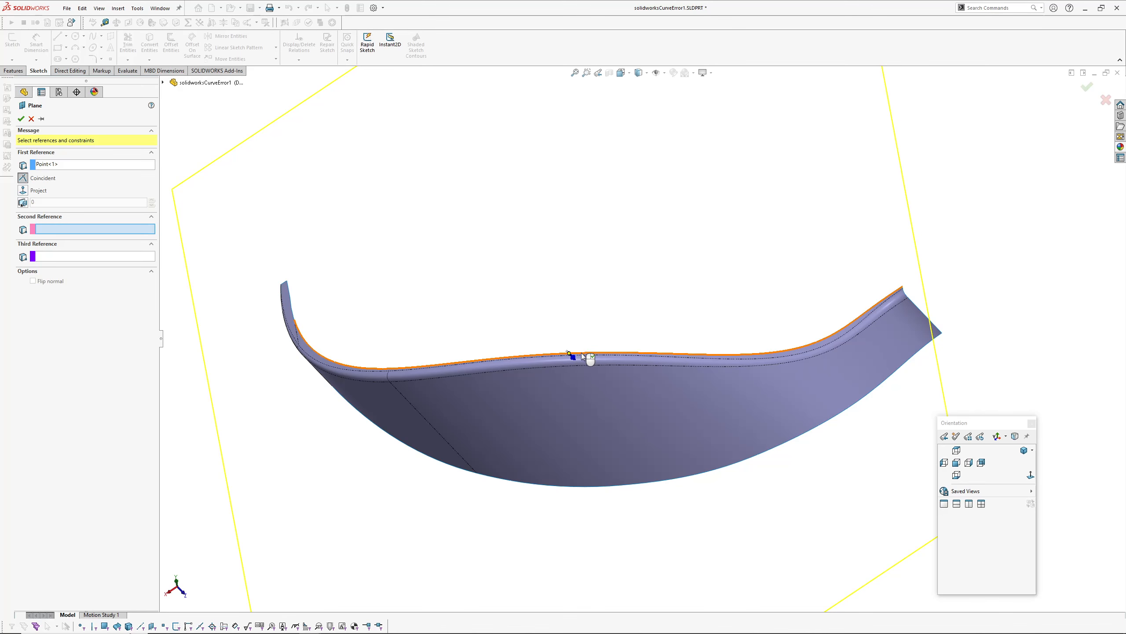
pyautogui.click(580, 352)
pyautogui.rightClick(581, 352)
pyautogui.scroll(-2, 579, 367)
pyautogui.moveTo(579, 366); pyautogui.dragTo(604, 428, button='middle')
pyautogui.scroll(-2, 630, 364)
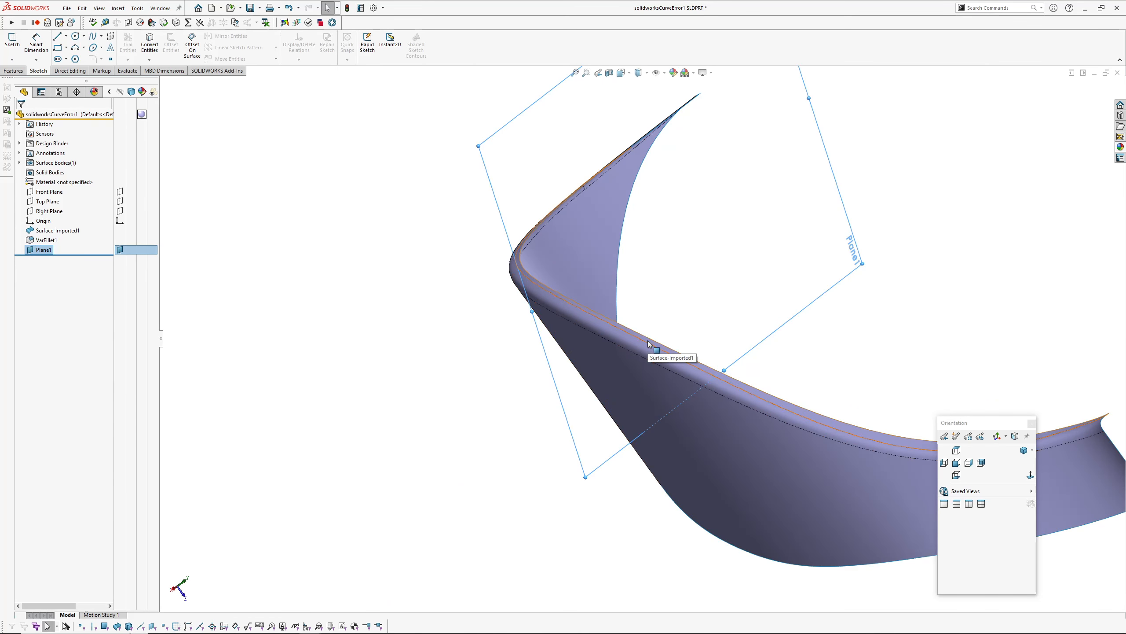
pyautogui.click(397, 284)
# Step: Split the narrow face above the fillet with an Intersection split line, using Plane1 as the splitting plane
pyautogui.click(44, 251)
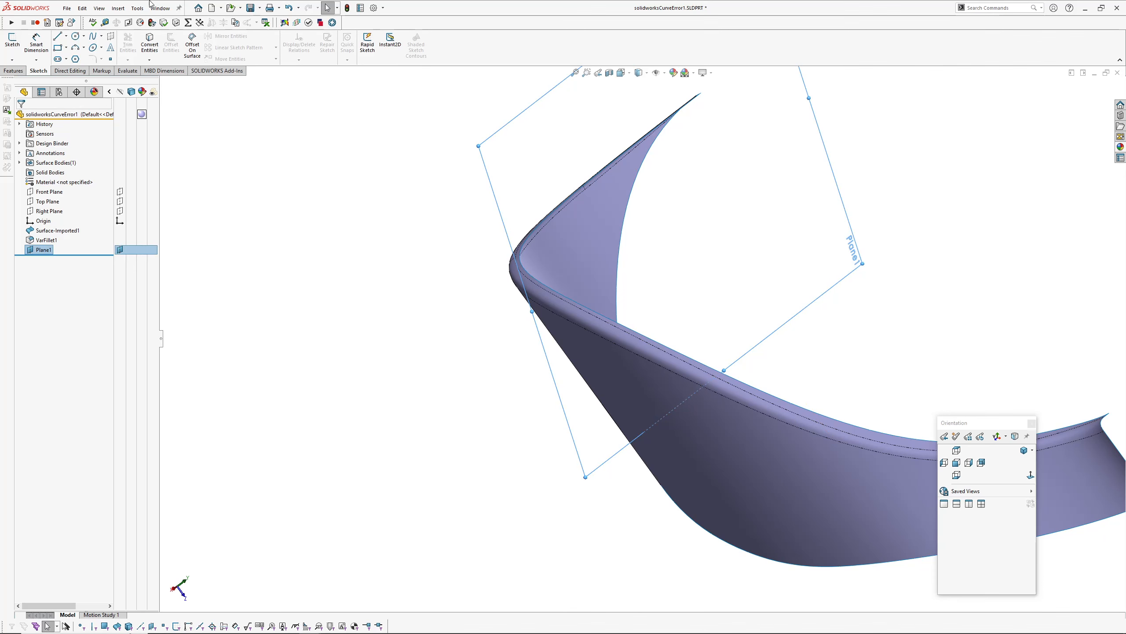
pyautogui.click(121, 9)
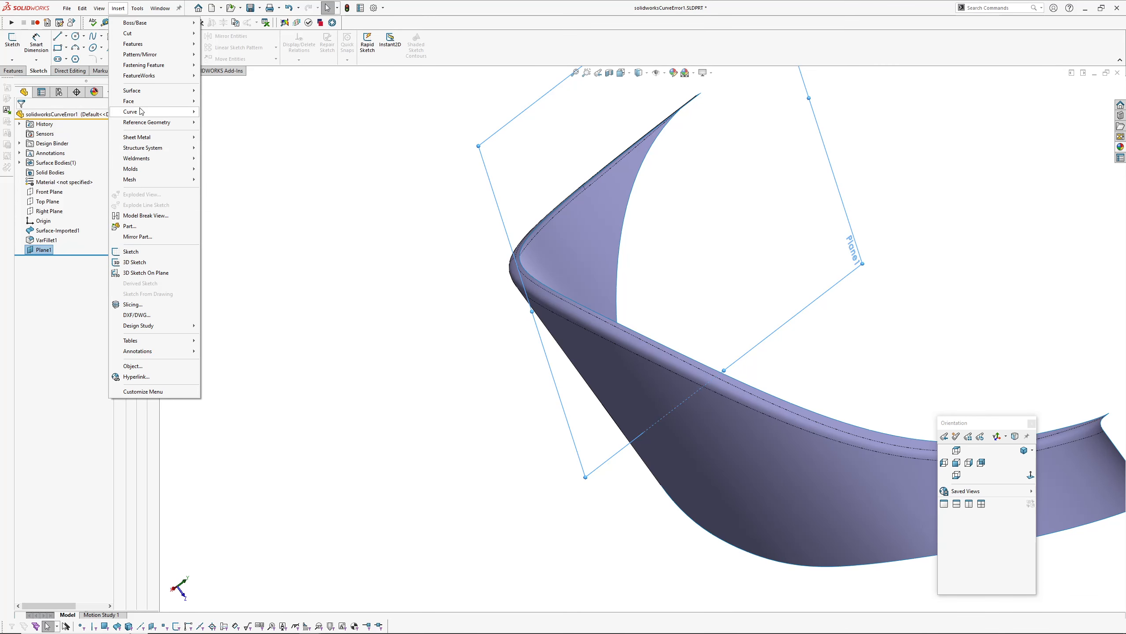
pyautogui.moveTo(143, 112)
pyautogui.click(226, 111)
pyautogui.scroll(-3, 637, 340)
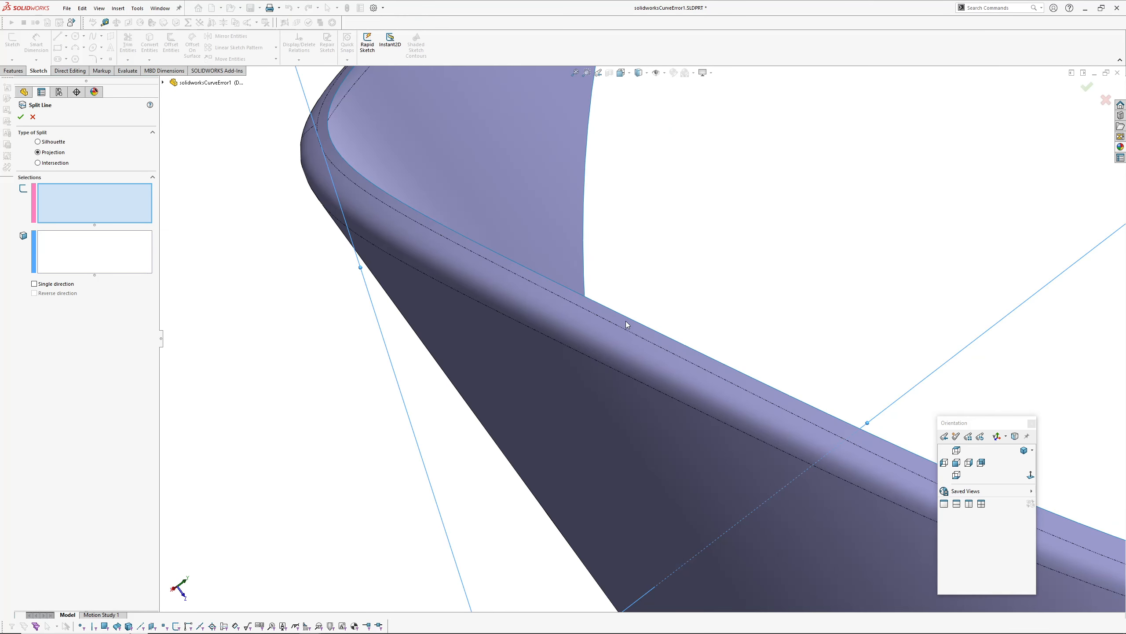
pyautogui.click(38, 163)
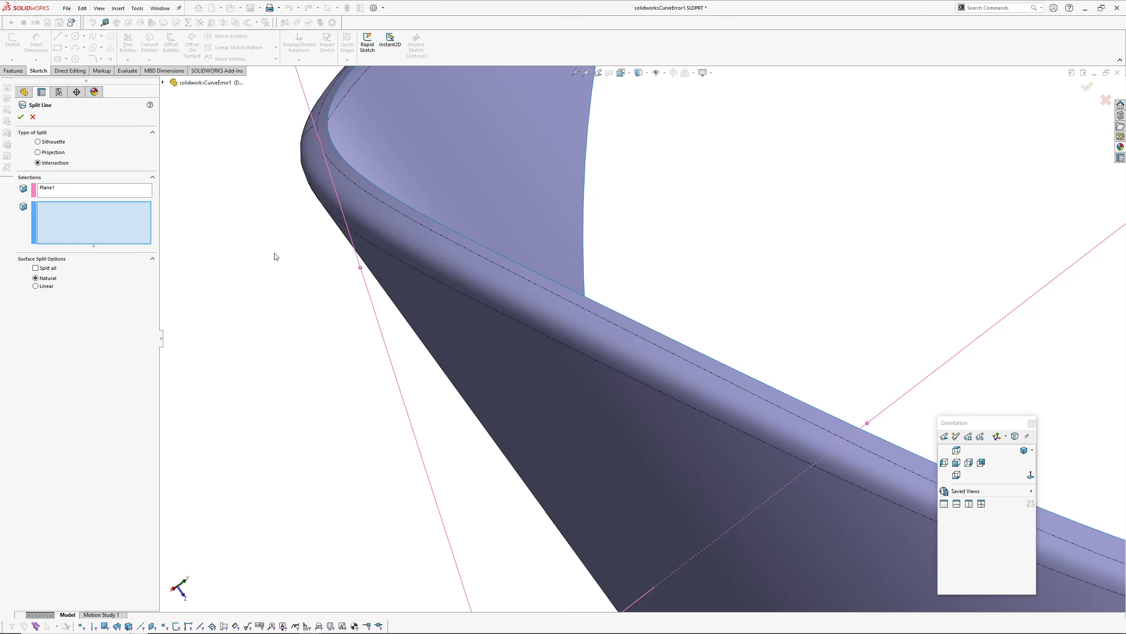
pyautogui.click(602, 314)
pyautogui.press('Return')
# Step: Start a sketch on the Front Plane and view the model from the back, closer to the split region
pyautogui.moveTo(598, 311); pyautogui.dragTo(604, 390, button='middle')
pyautogui.scroll(5, 551, 350)
pyautogui.click(502, 389)
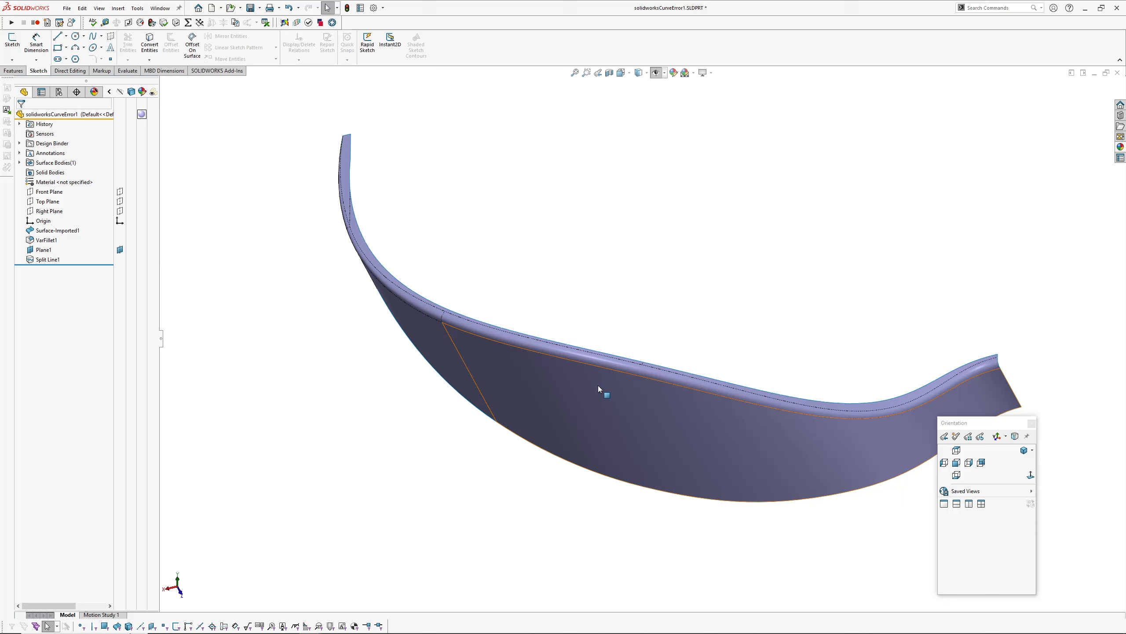
pyautogui.click(46, 195)
pyautogui.scroll(3, 516, 384)
pyautogui.moveTo(515, 384)
pyautogui.mouseDown(button='middle')
pyautogui.moveTo(573, 337)
pyautogui.moveTo(515, 384)
pyautogui.mouseUp(button='middle')
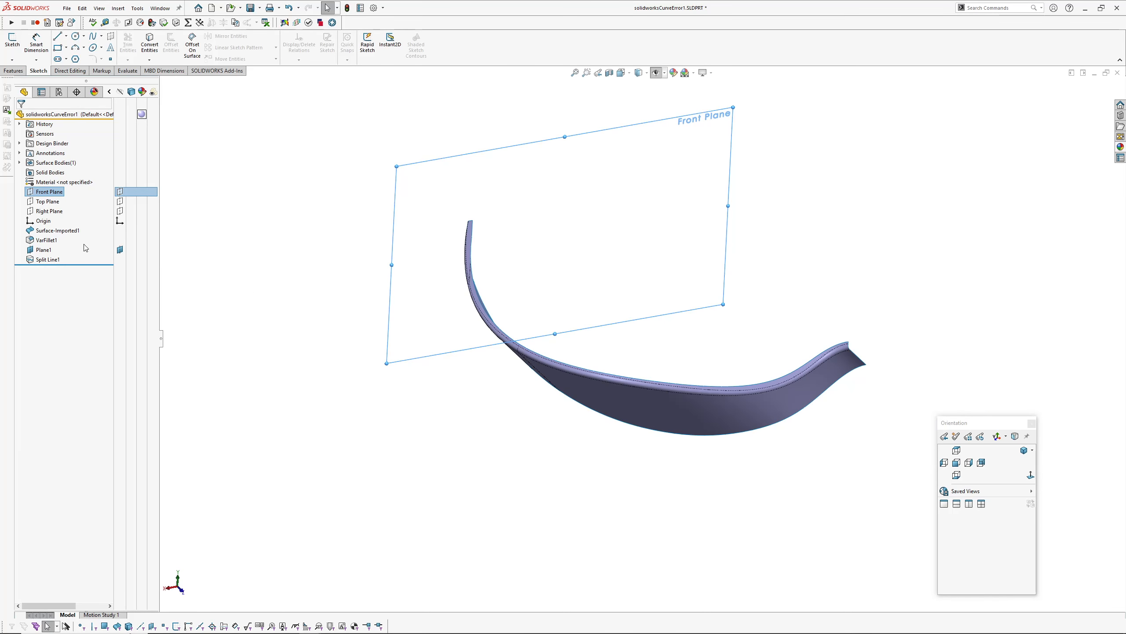
pyautogui.click(51, 193)
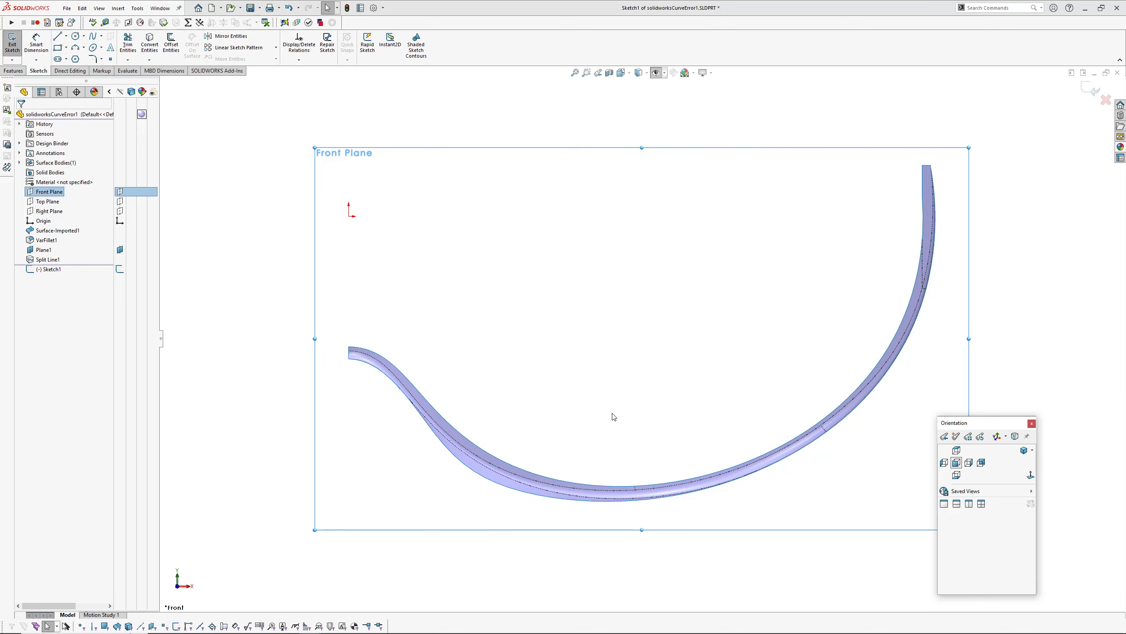
pyautogui.hotkey('ctrl', '2')
pyautogui.scroll(-5, 540, 428)
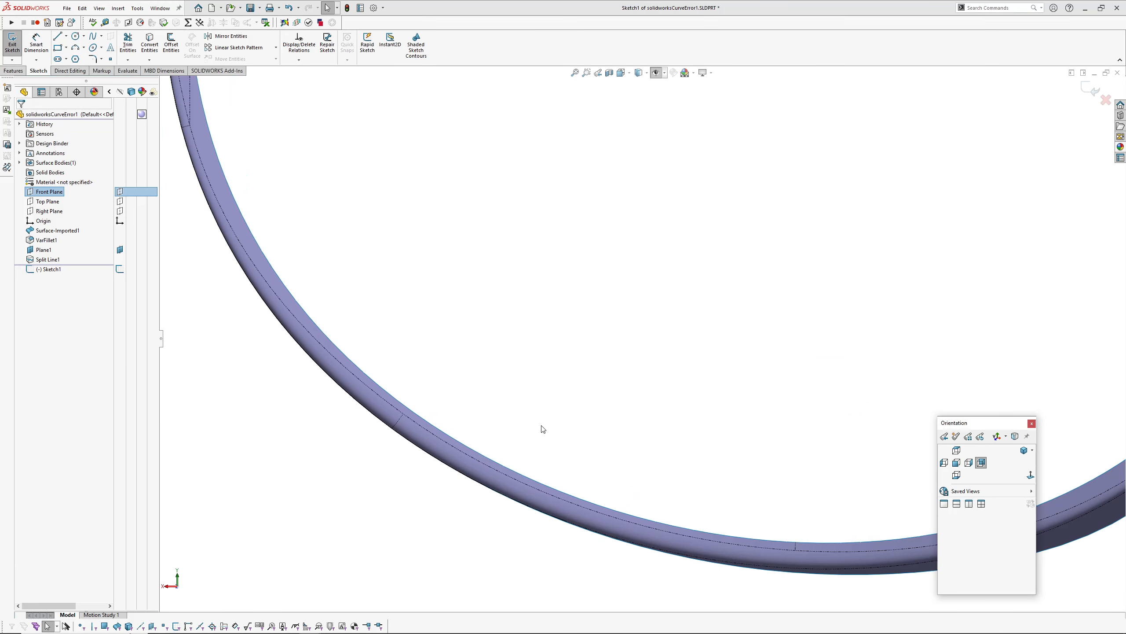
pyautogui.click(588, 360)
pyautogui.scroll(-2, 638, 461)
pyautogui.scroll(2, 468, 307)
pyautogui.scroll(-2, 477, 360)
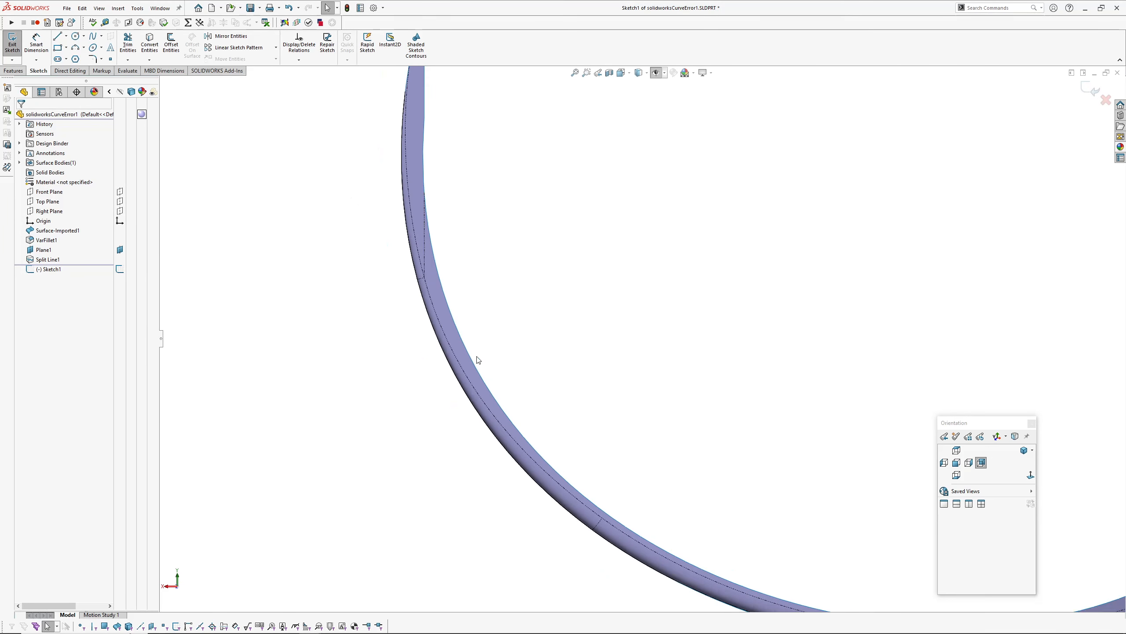
pyautogui.keyDown('ctrl'); pyautogui.moveTo(478, 359); pyautogui.dragTo(388, 242, button='middle'); pyautogui.keyUp('ctrl')
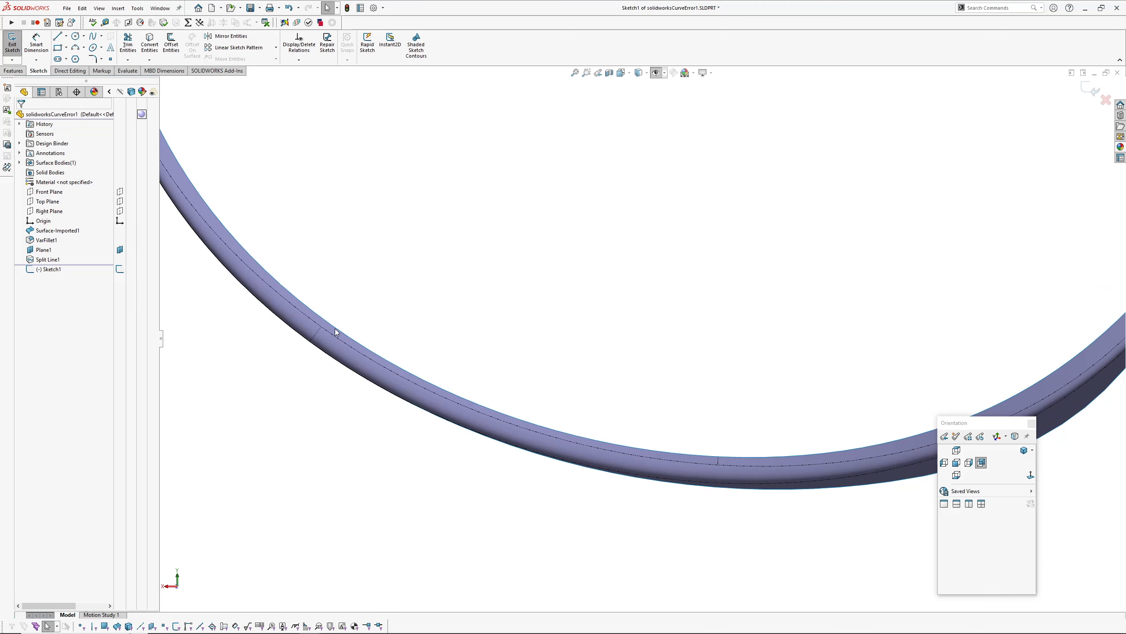
# Step: Try to sketch a Bezier style spline with five intermediate control points from the fillet seam to the split line's outer end
pyautogui.click(303, 314)
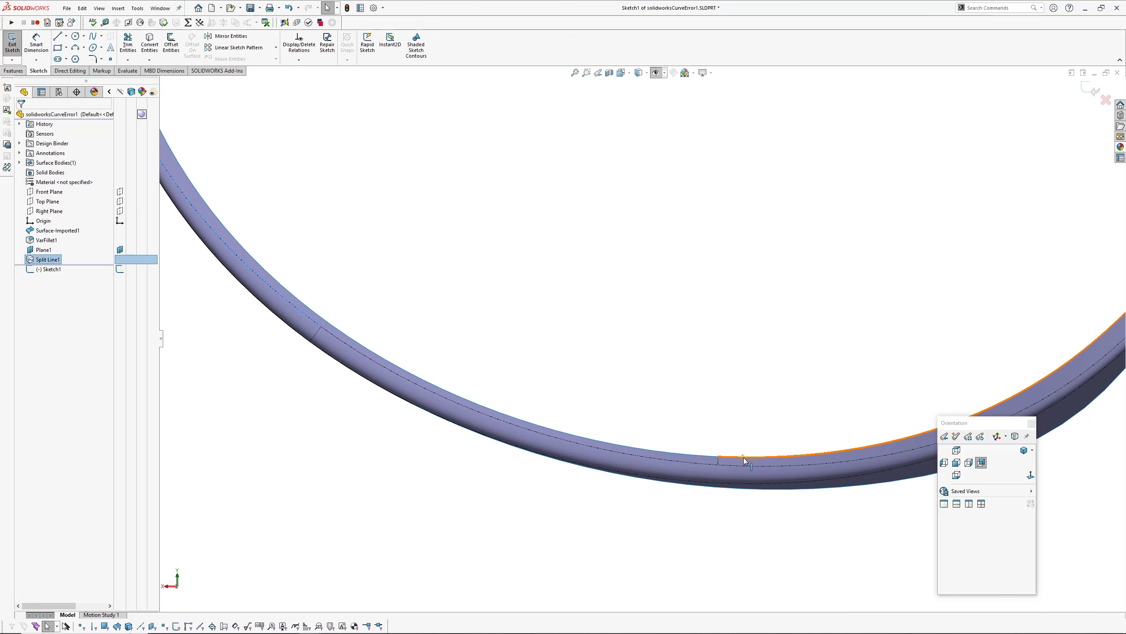
pyautogui.keyDown('ctrl'); pyautogui.click(748, 461); pyautogui.keyUp('ctrl')
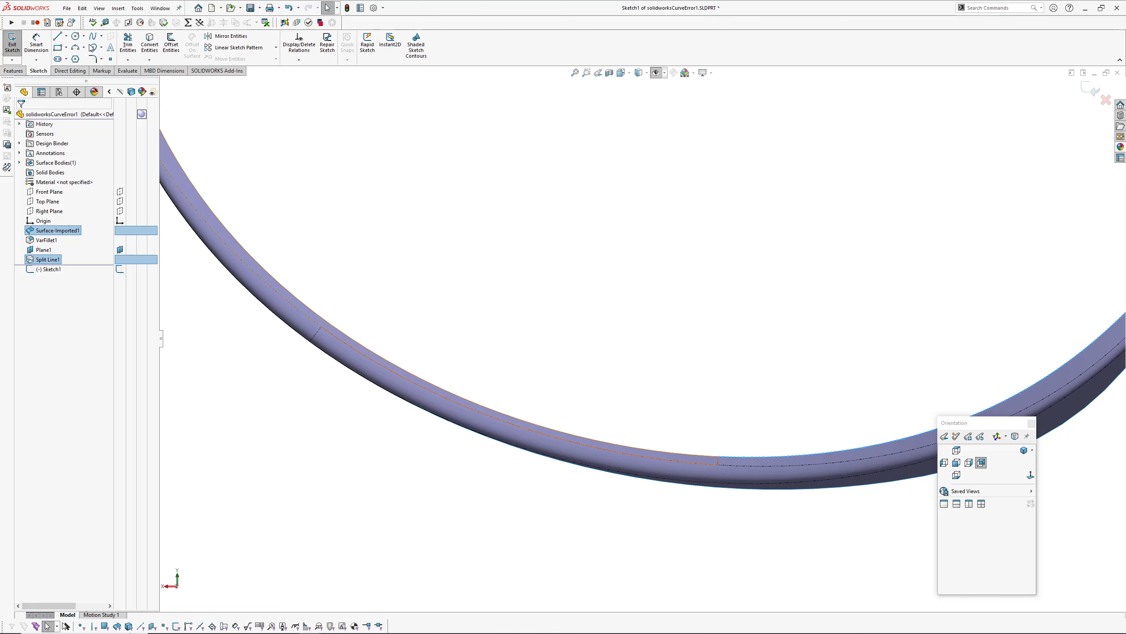
pyautogui.click(102, 36)
pyautogui.click(115, 56)
pyautogui.keyDown('ctrl'); pyautogui.moveTo(419, 313); pyautogui.dragTo(419, 229, button='middle'); pyautogui.keyUp('ctrl')
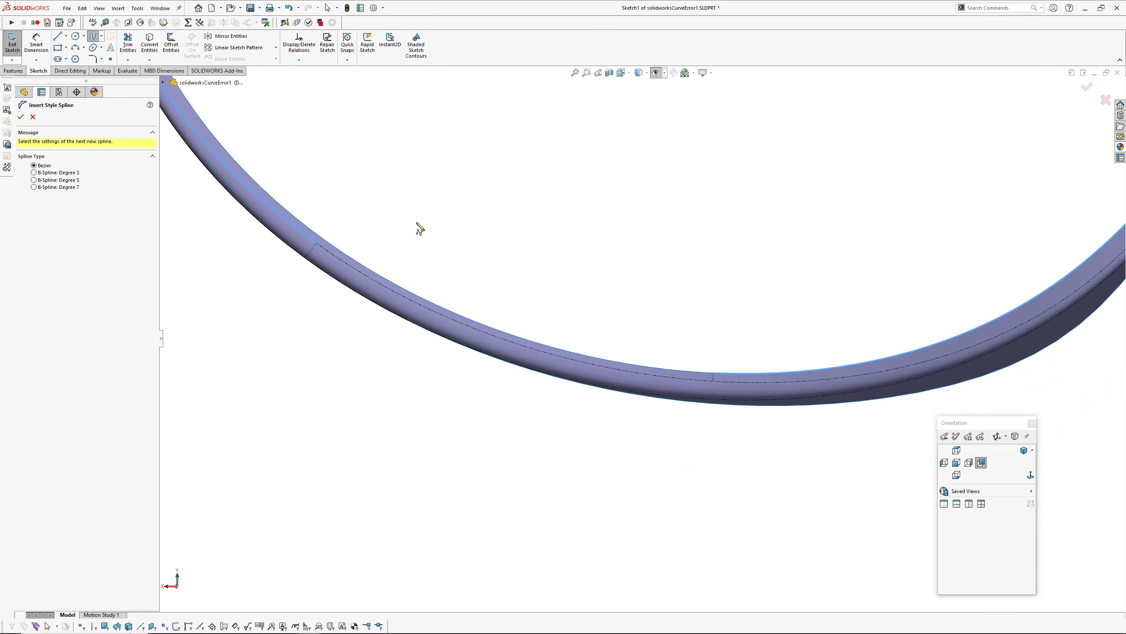
pyautogui.click(317, 243)
pyautogui.click(363, 315)
pyautogui.click(475, 374)
pyautogui.click(571, 403)
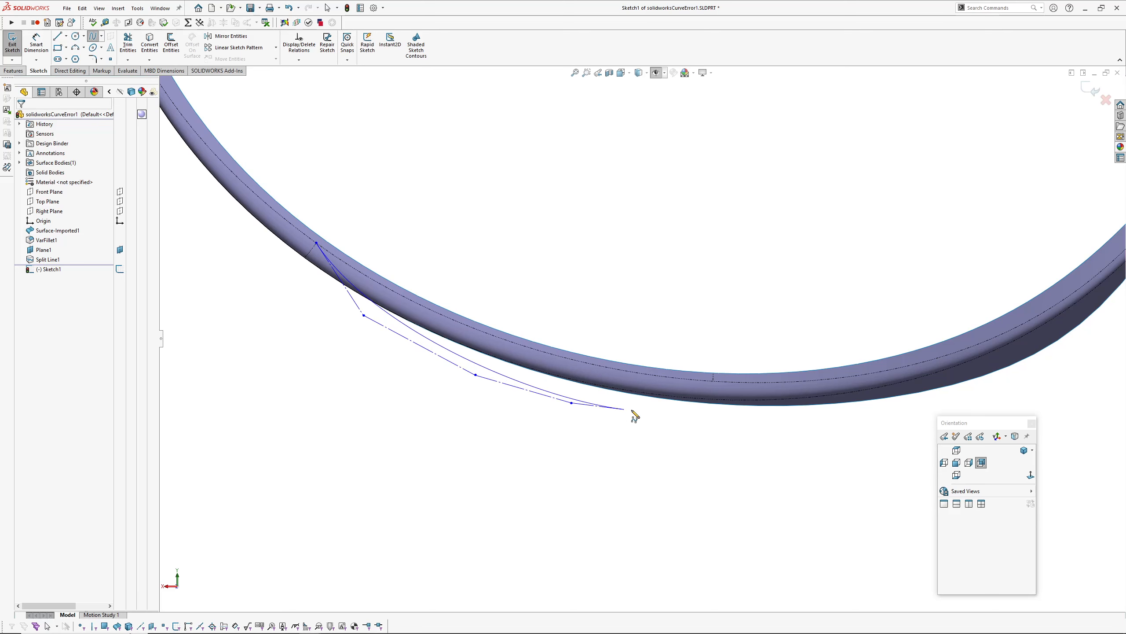
pyautogui.click(653, 410)
pyautogui.click(698, 410)
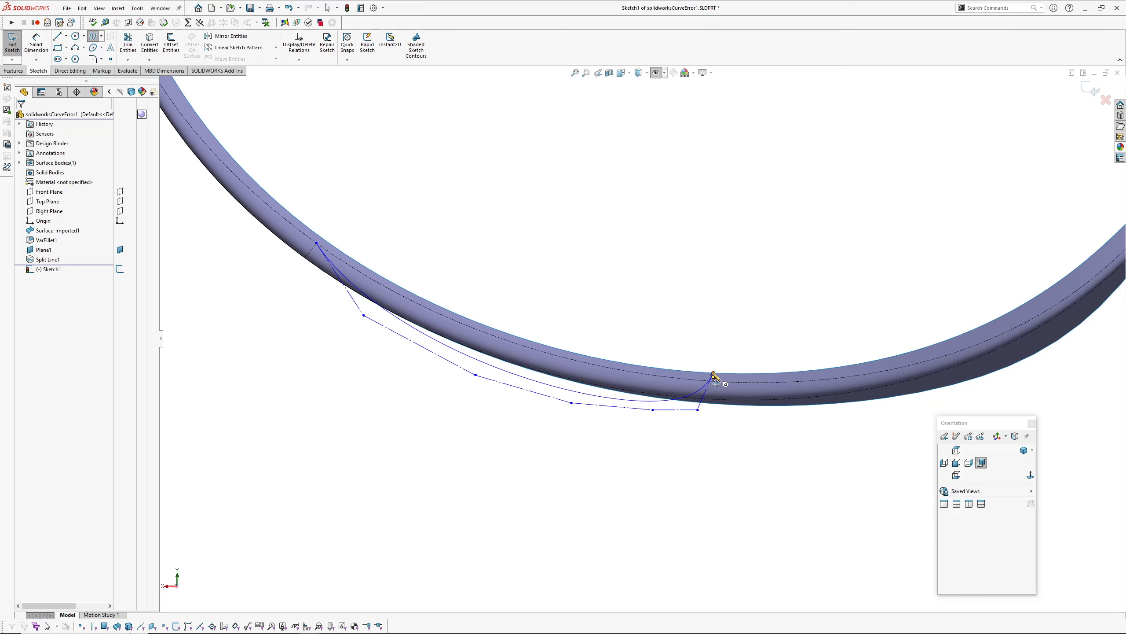
pyautogui.doubleClick(714, 375)
pyautogui.moveTo(624, 463); pyautogui.dragTo(548, 390, button='middle')
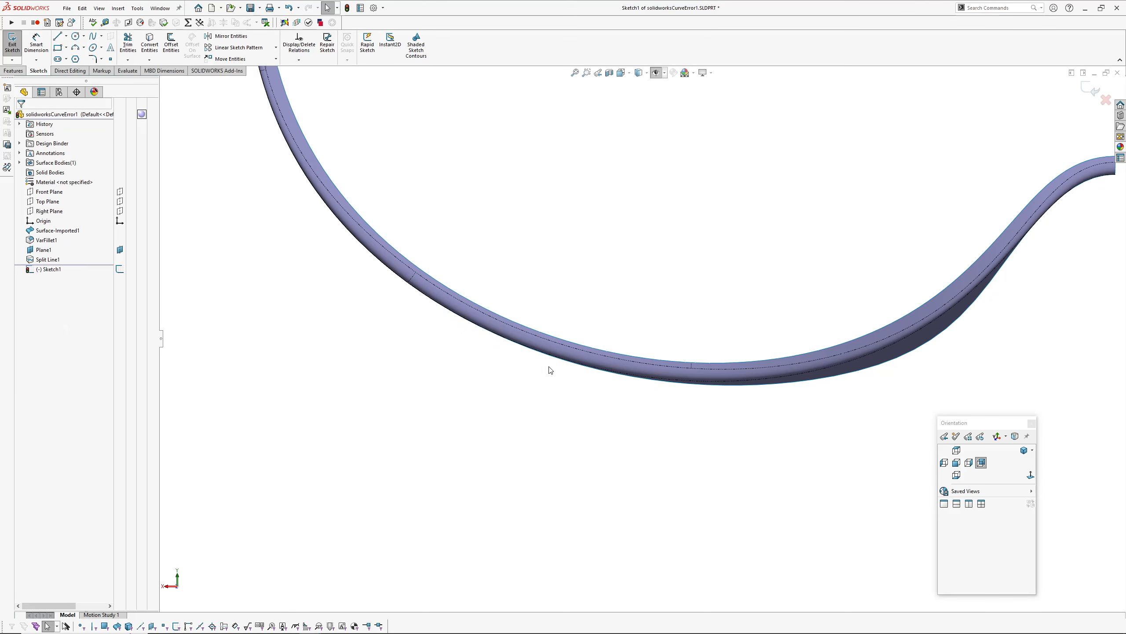
# Step: Sketch a Bezier style spline with one intermediate control point from the fillet seam to the split line's outer end
pyautogui.click(101, 37)
pyautogui.click(110, 59)
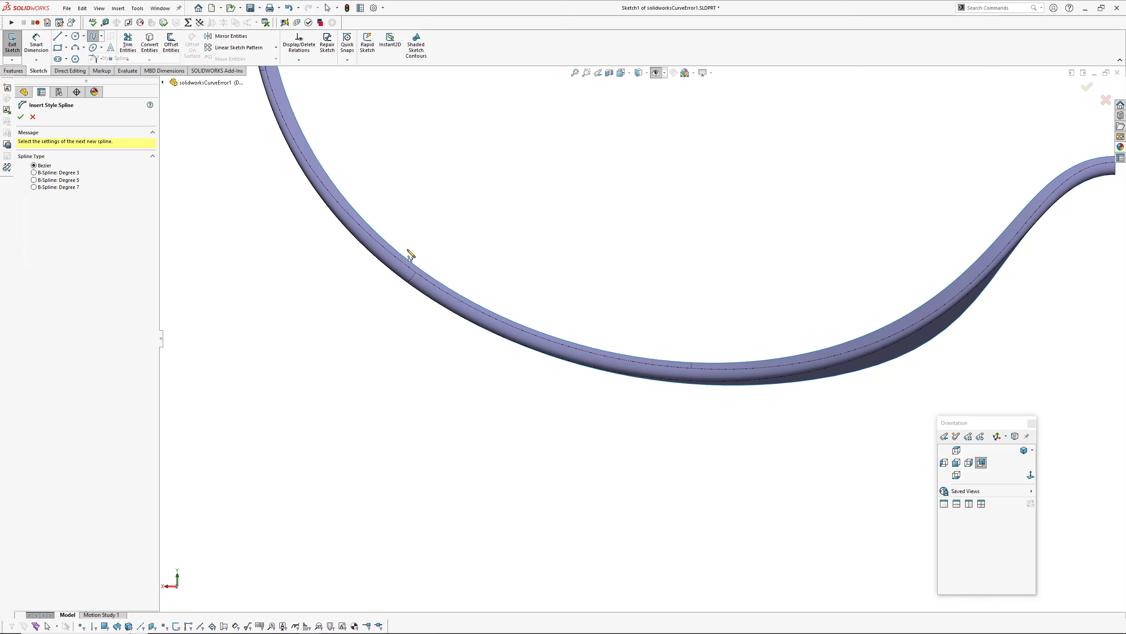
pyautogui.click(416, 272)
pyautogui.scroll(-2, 567, 340)
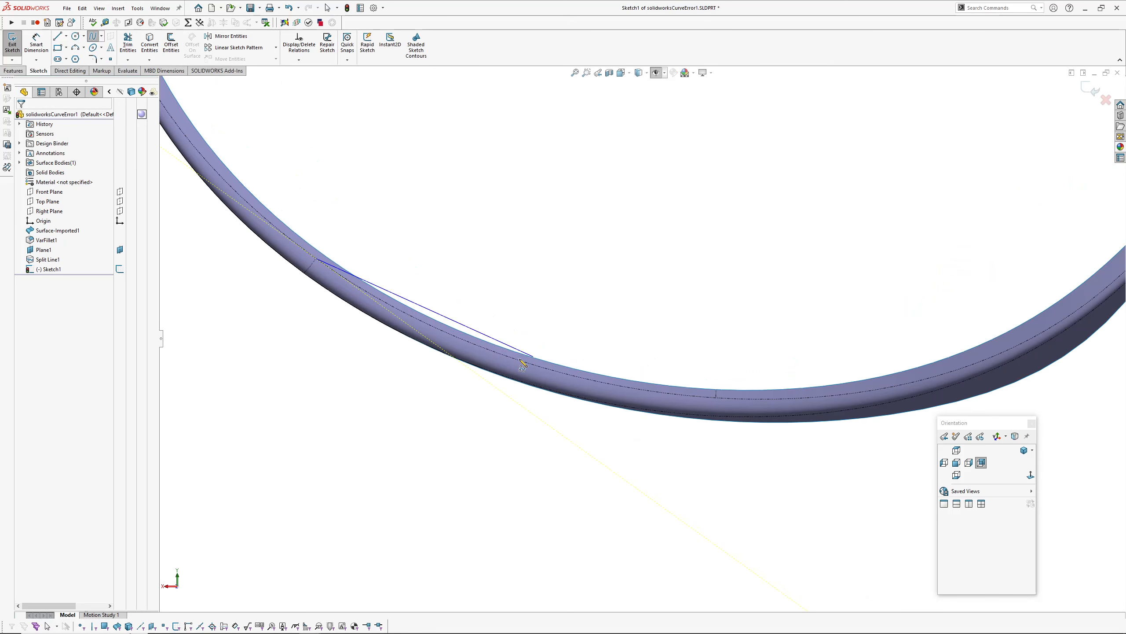
pyautogui.click(521, 370)
pyautogui.click(716, 389)
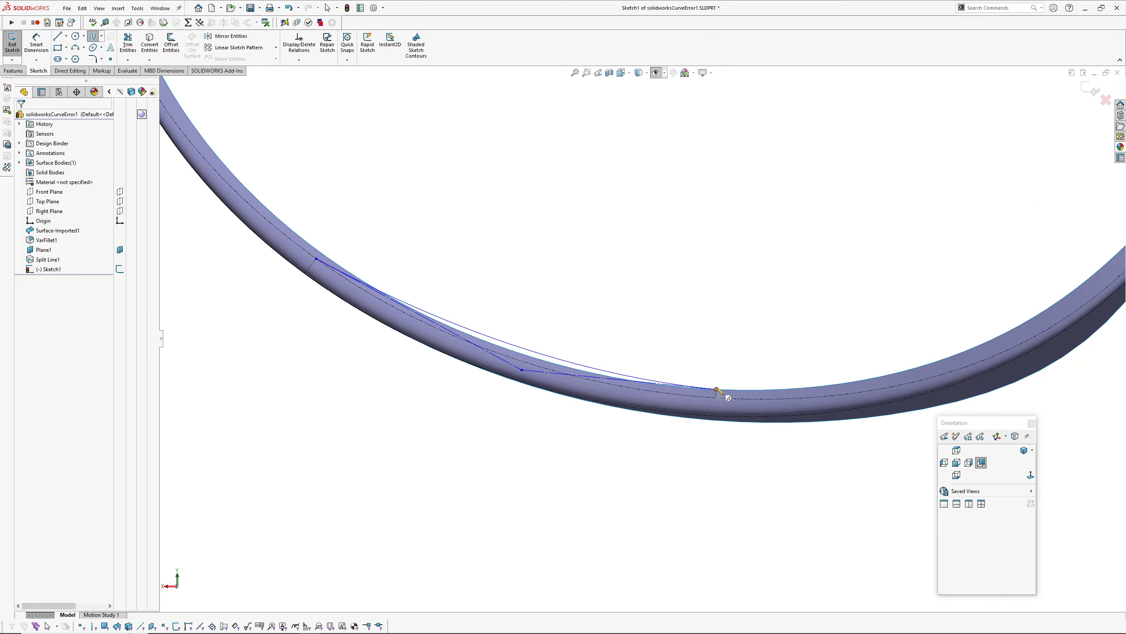
pyautogui.rightClick(716, 388)
pyautogui.click(736, 395)
# Step: Move the spline's middle control point slightly below the fillet band and set the curve degree to 5
pyautogui.moveTo(522, 370); pyautogui.dragTo(517, 395)
pyautogui.click(497, 352)
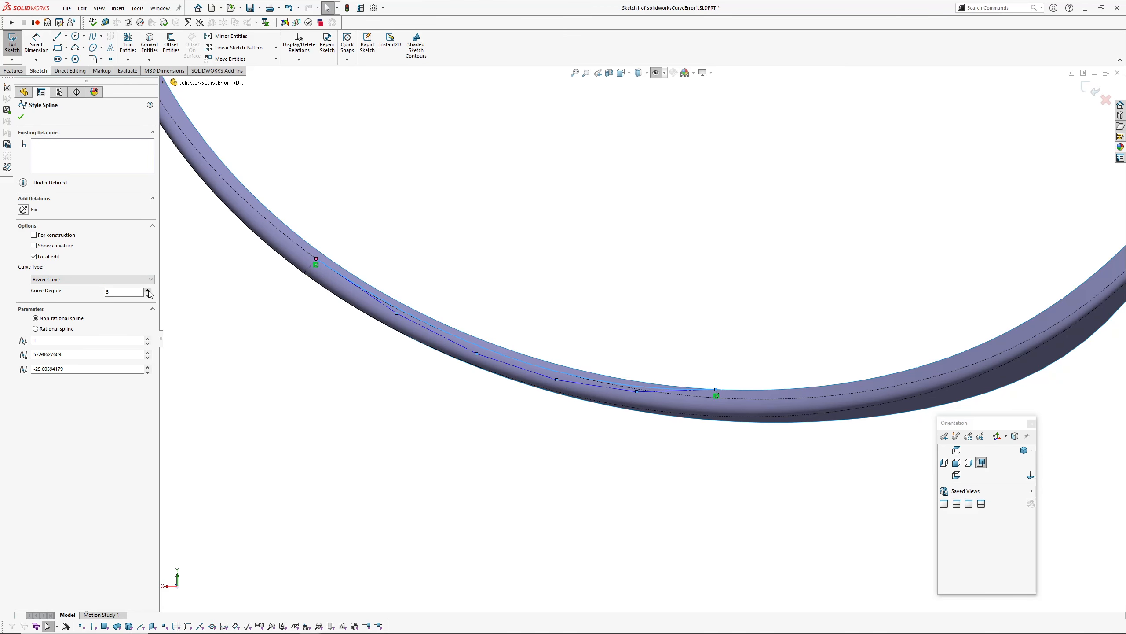
pyautogui.press('Escape')
# Step: Add an Equal Curvature relation between the style spline and the fillet edge at its seam end
pyautogui.keyDown('ctrl'); pyautogui.moveTo(404, 236); pyautogui.dragTo(408, 268, button='middle'); pyautogui.keyUp('ctrl')
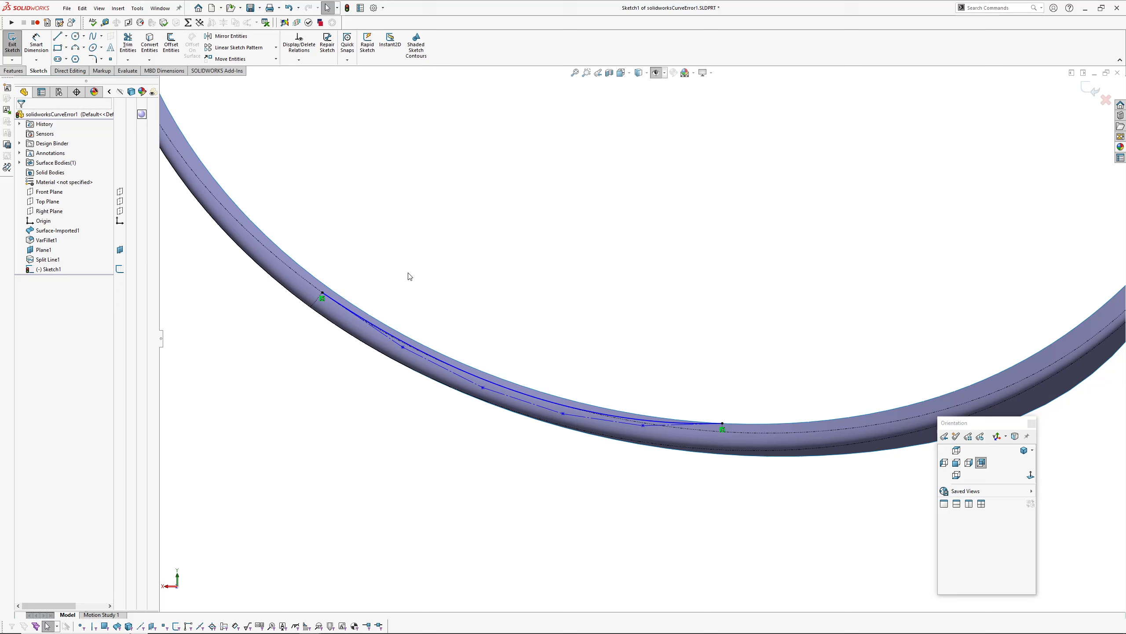
pyautogui.click(297, 277)
pyautogui.keyDown('ctrl'); pyautogui.click(350, 309); pyautogui.keyUp('ctrl')
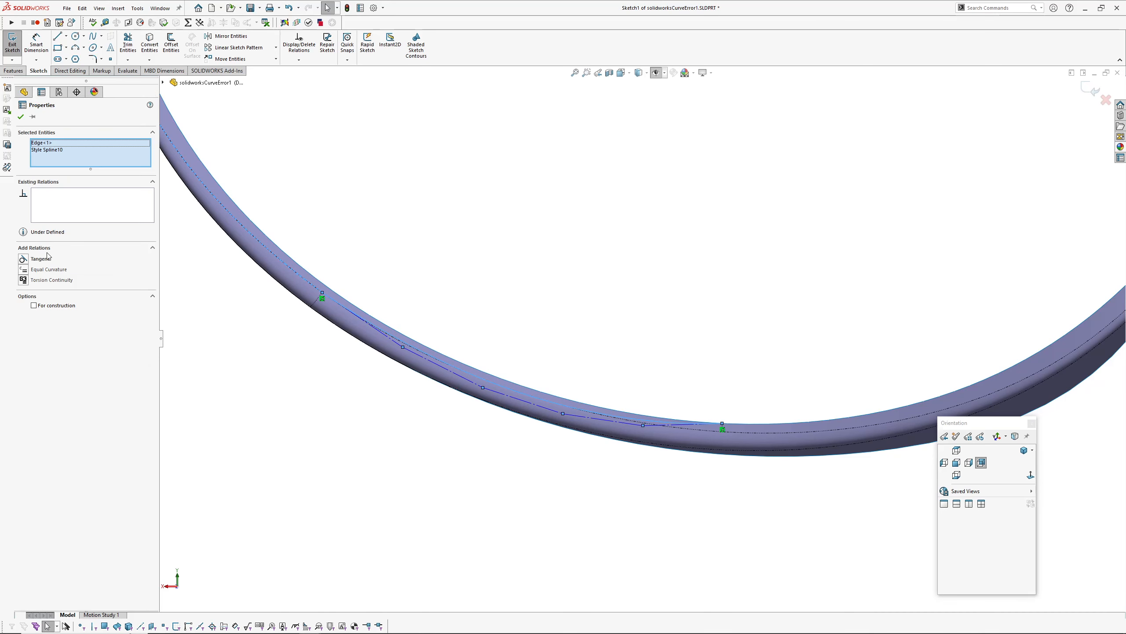
pyautogui.click(25, 270)
# Step: Add an Equal Curvature relation between the style spline and the surface's outer edge at the split line end
pyautogui.moveTo(428, 415); pyautogui.dragTo(616, 399, button='middle')
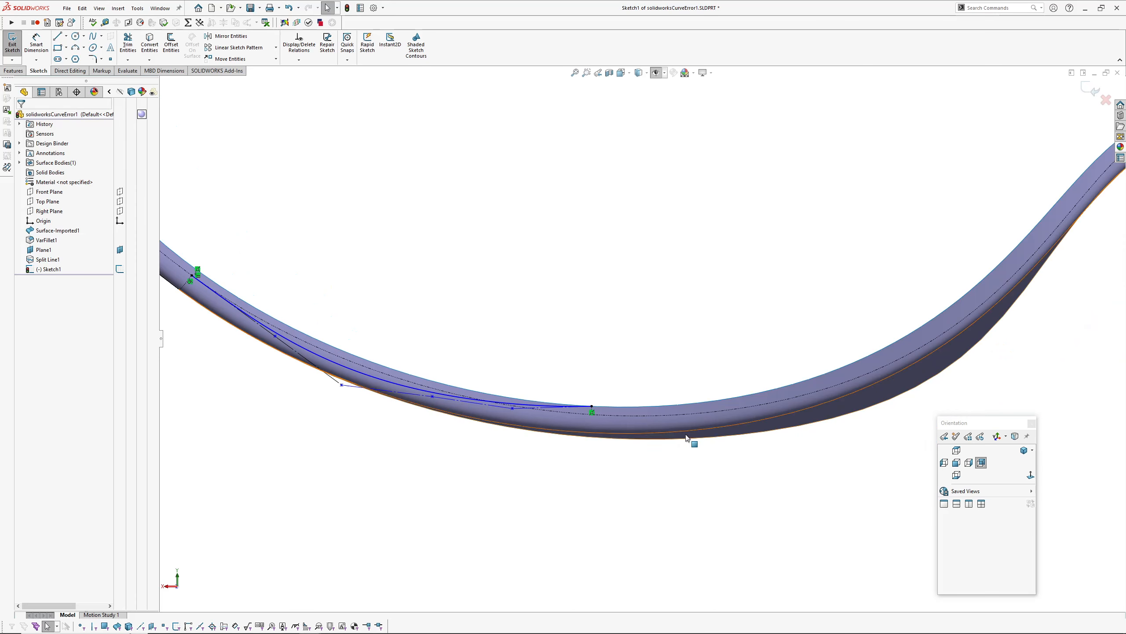
pyautogui.click(614, 406)
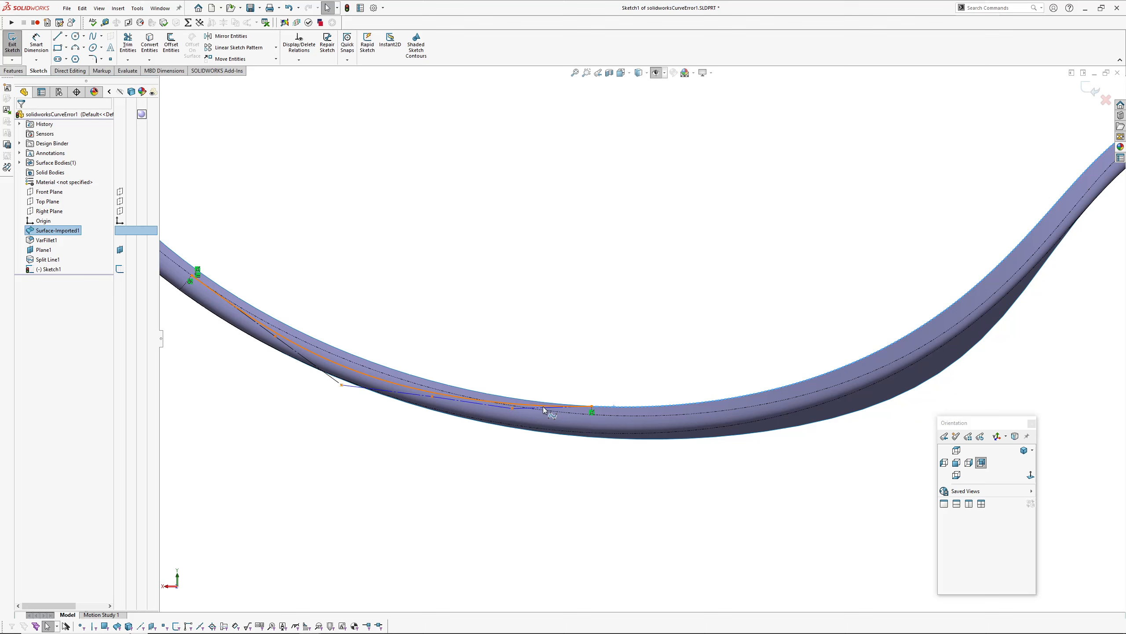
pyautogui.keyDown('ctrl'); pyautogui.click(510, 408); pyautogui.keyUp('ctrl')
pyautogui.click(23, 269)
pyautogui.click(537, 275)
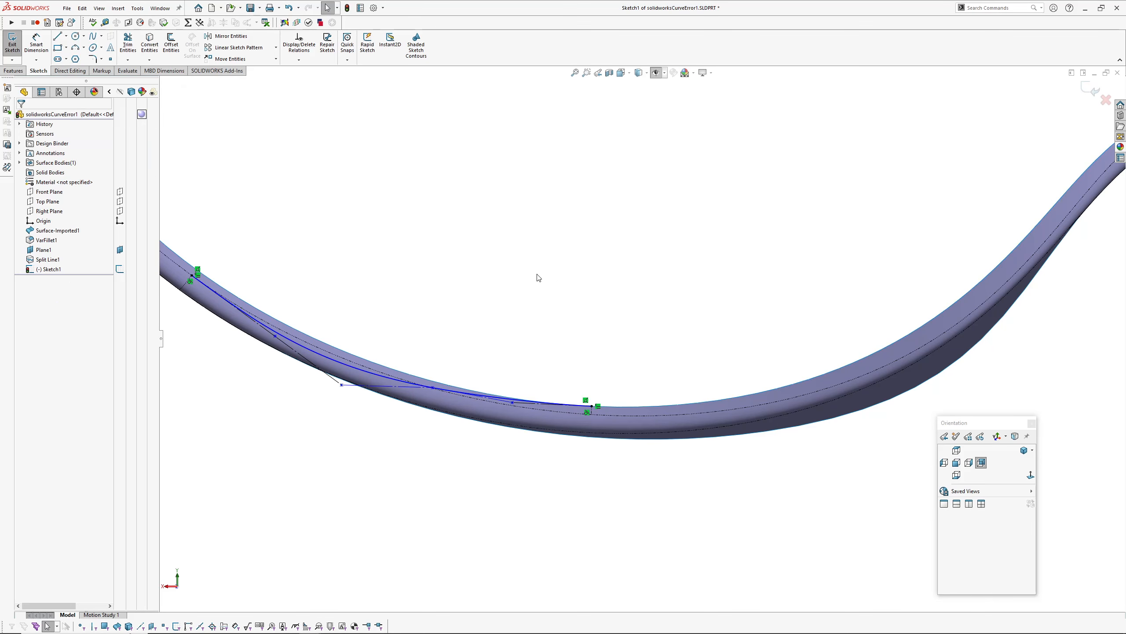
# Step: Select the style spline's five control polygon lines, leaving out the spline itself, and add an Equal relation between them
pyautogui.keyDown('ctrl'); pyautogui.moveTo(537, 275); pyautogui.dragTo(582, 315, button='middle'); pyautogui.keyUp('ctrl')
pyautogui.moveTo(214, 269)
pyautogui.mouseDown()
pyautogui.moveTo(649, 483)
pyautogui.moveTo(669, 506)
pyautogui.mouseUp()
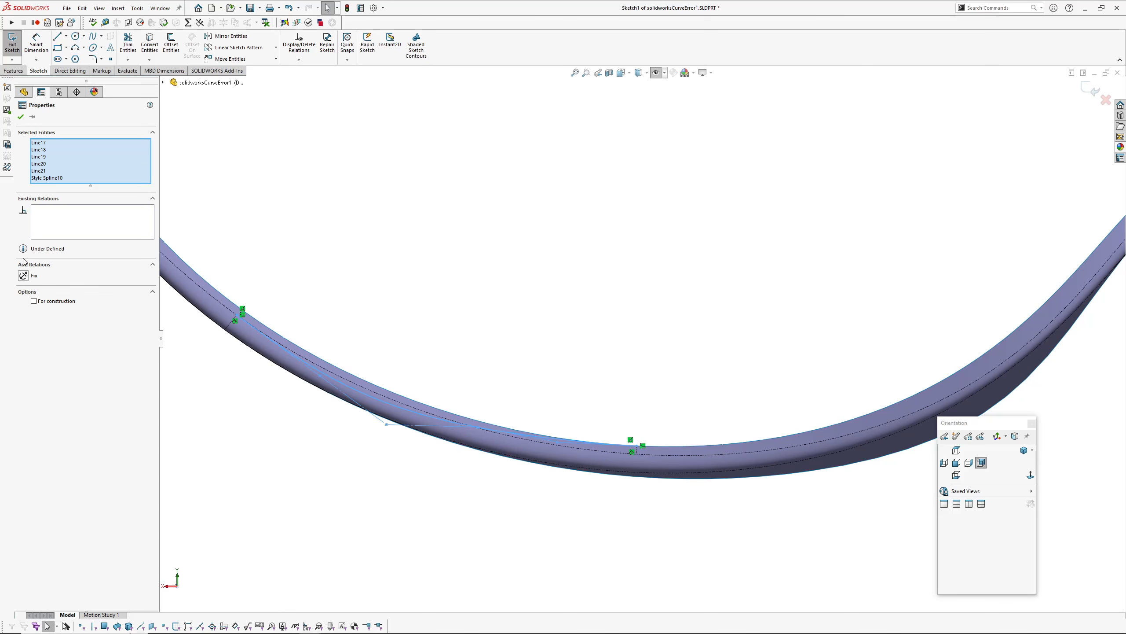
pyautogui.rightClick(44, 178)
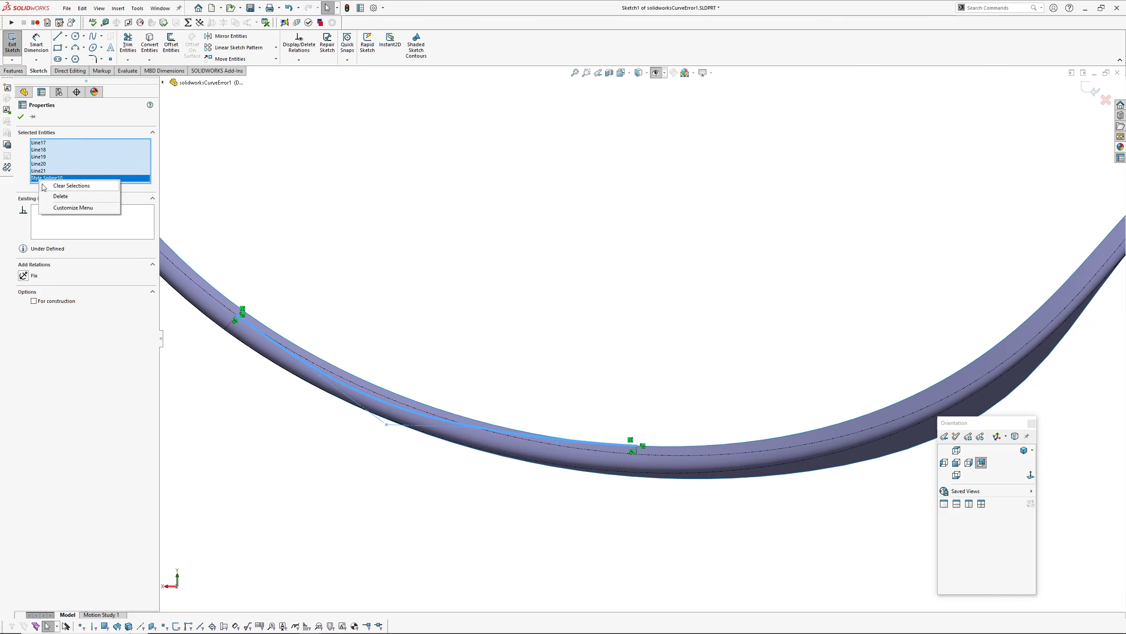
pyautogui.click(55, 206)
pyautogui.click(281, 460)
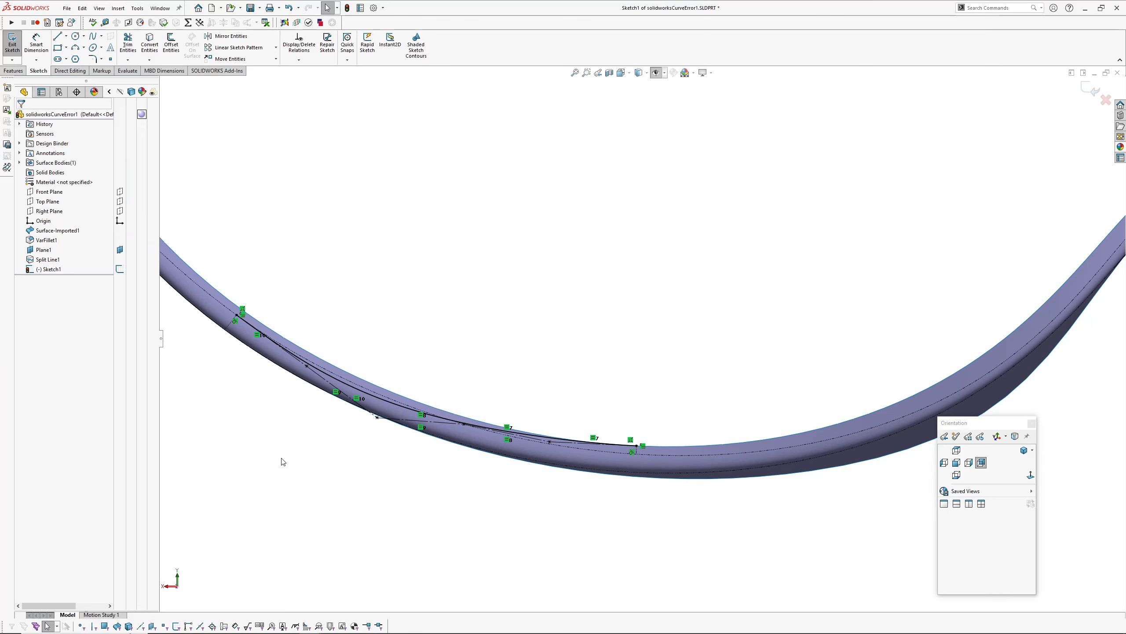
# Step: Show the style spline's curvature comb and adjust the comb's scale and density
pyautogui.keyDown('ctrl'); pyautogui.moveTo(281, 460); pyautogui.dragTo(364, 491, button='middle'); pyautogui.keyUp('ctrl')
pyautogui.scroll(-2, 415, 448)
pyautogui.click(459, 413)
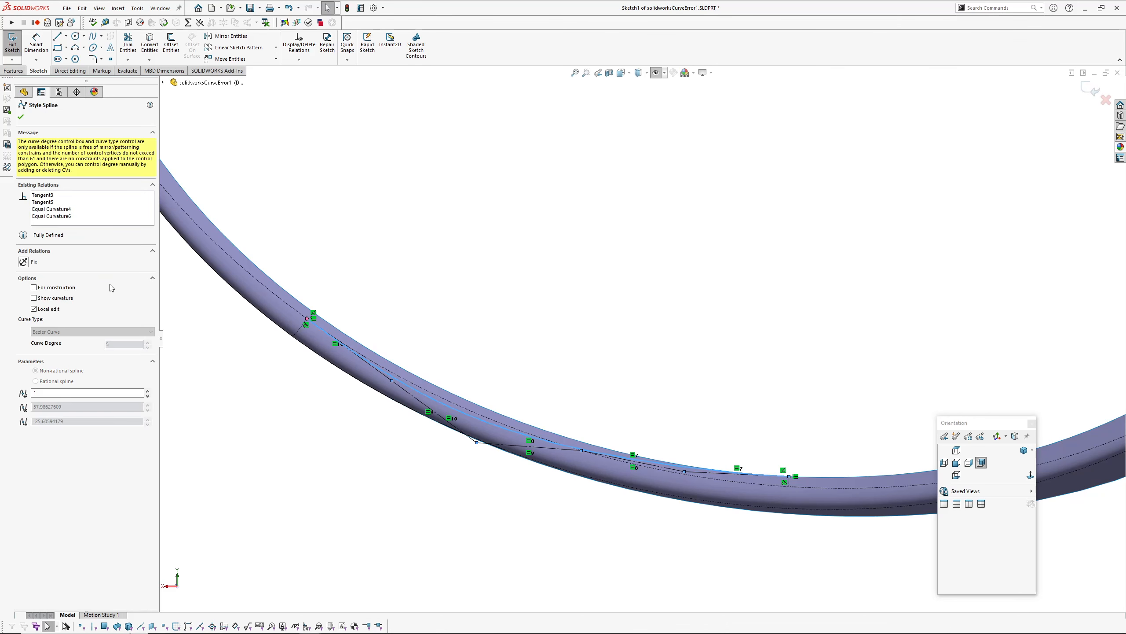
pyautogui.click(50, 299)
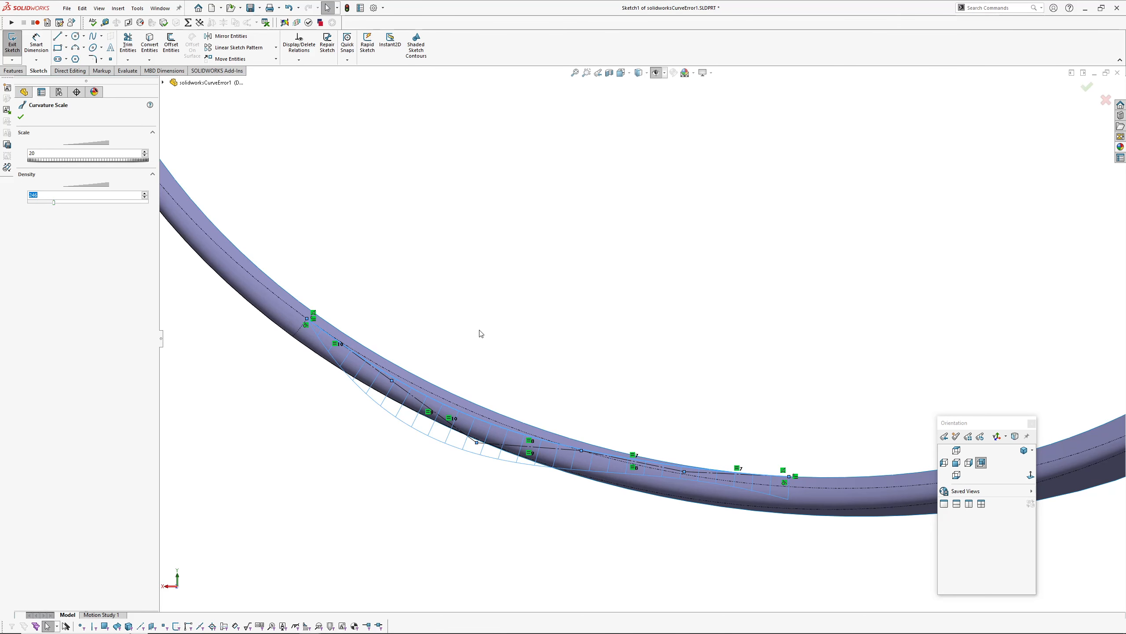
pyautogui.keyDown('ctrl'); pyautogui.moveTo(480, 330); pyautogui.dragTo(477, 338, button='middle'); pyautogui.keyUp('ctrl')
pyautogui.moveTo(70, 164); pyautogui.dragTo(72, 164)
pyautogui.moveTo(52, 204); pyautogui.dragTo(62, 209)
pyautogui.press('Return')
# Step: Examine the style spline's curvature comb around its seam end and the adjoining variable fillet edge
pyautogui.scroll(-6, 367, 331)
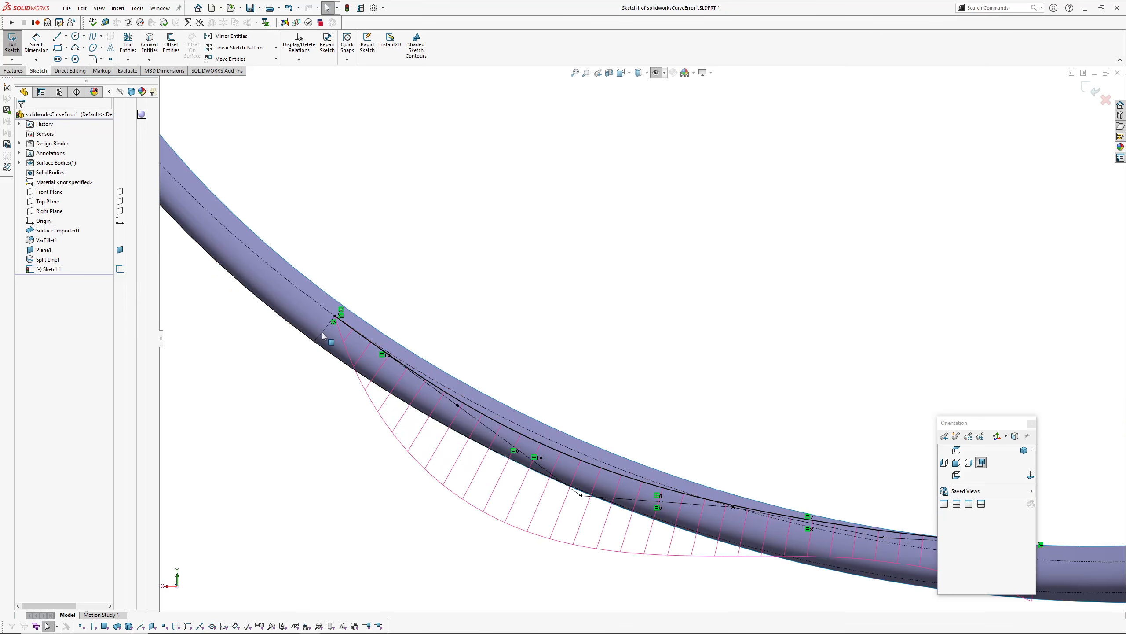
pyautogui.scroll(-2, 399, 324)
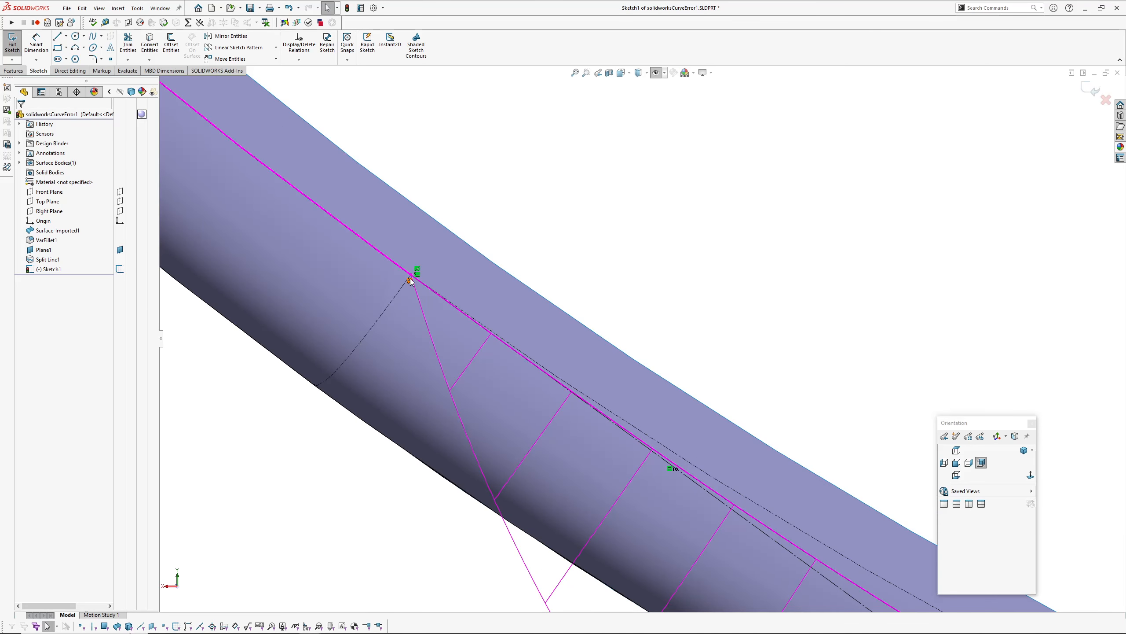
pyautogui.scroll(4, 643, 336)
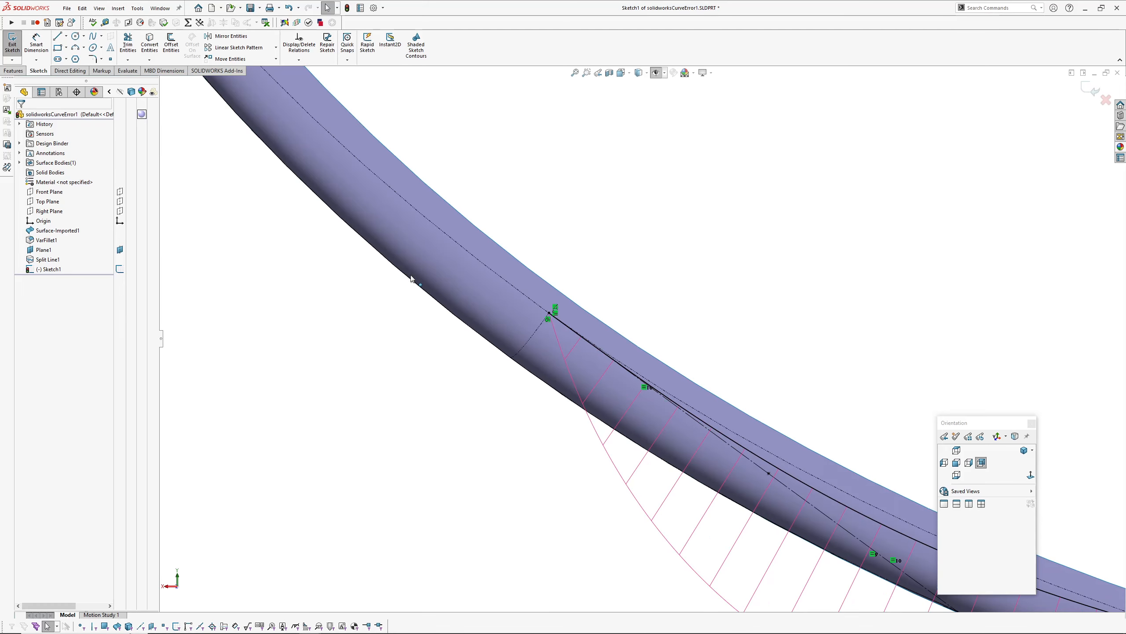
pyautogui.scroll(3, 550, 315)
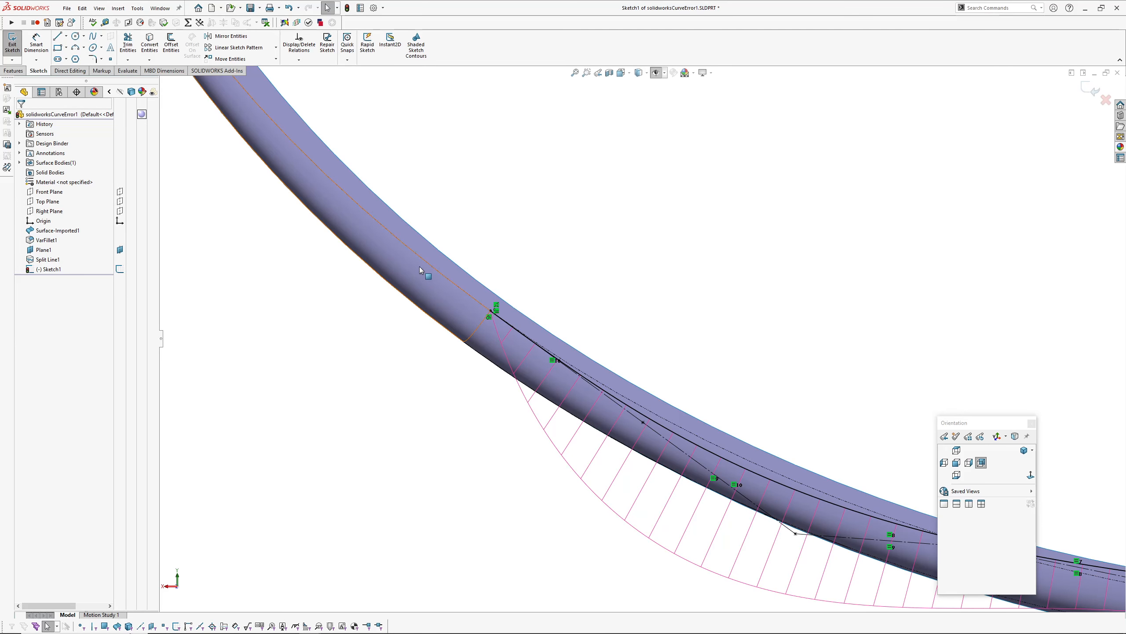
pyautogui.scroll(3, 369, 337)
pyautogui.scroll(-2, 350, 355)
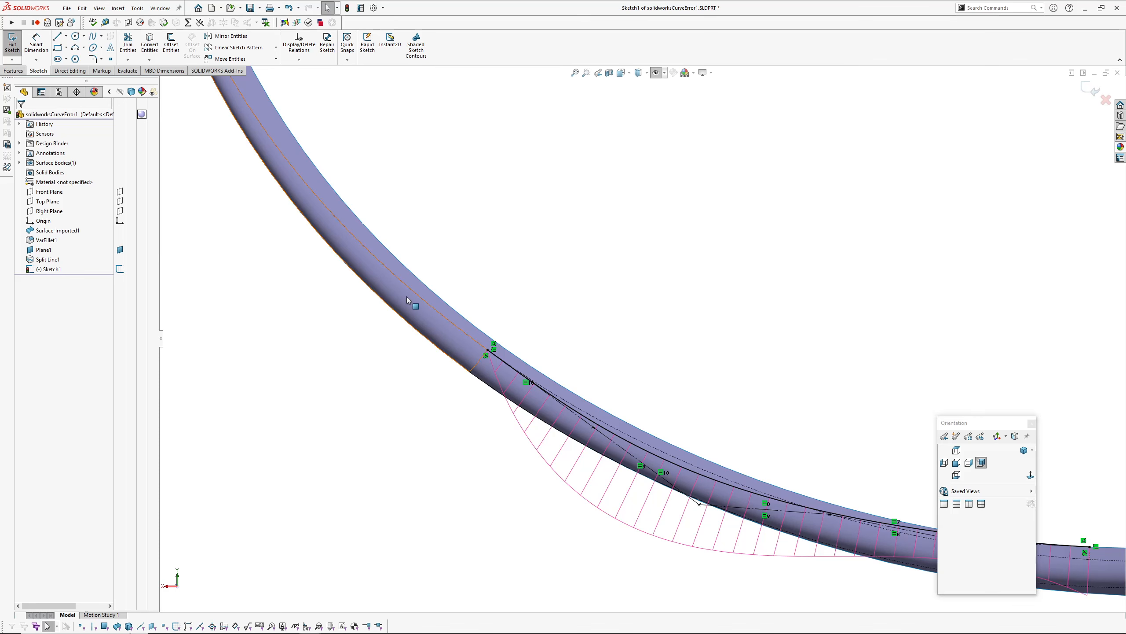
pyautogui.scroll(2, 391, 334)
pyautogui.scroll(-2, 554, 413)
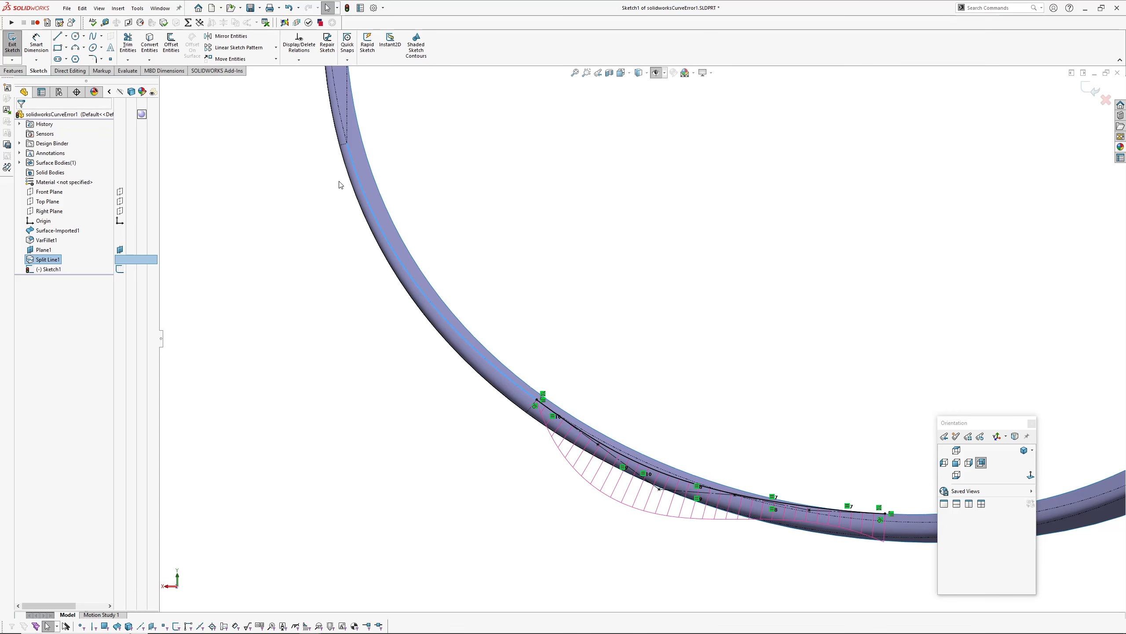
# Step: Convert the variable fillet's upper edge beyond the spline's seam end into a sketch curve
pyautogui.keyDown('ctrl'); pyautogui.moveTo(520, 333); pyautogui.dragTo(453, 354, button='middle'); pyautogui.keyUp('ctrl')
pyautogui.click(491, 328)
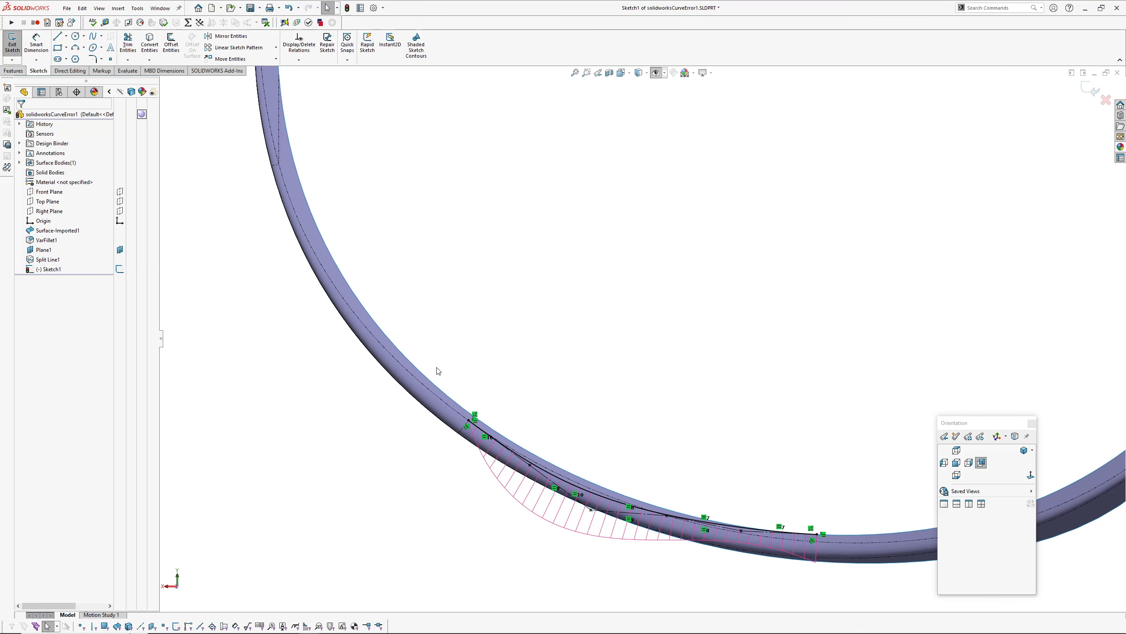
pyautogui.click(406, 368)
pyautogui.click(146, 47)
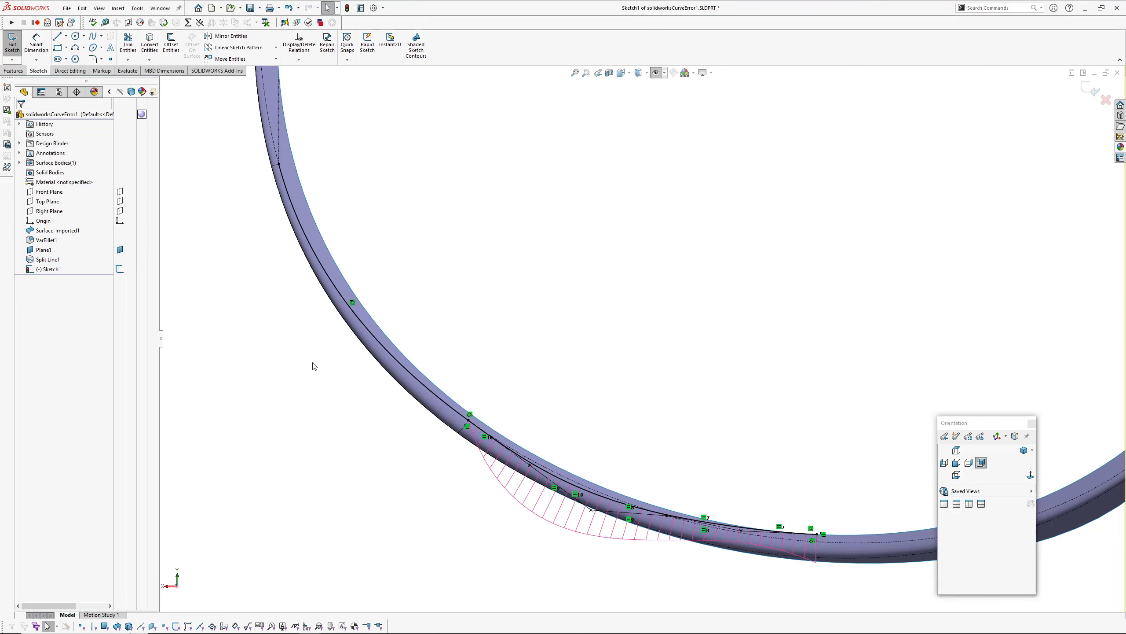
# Step: Show the curvature combs on the converted fillet edge curve
pyautogui.scroll(-2, 397, 423)
pyautogui.click(494, 366)
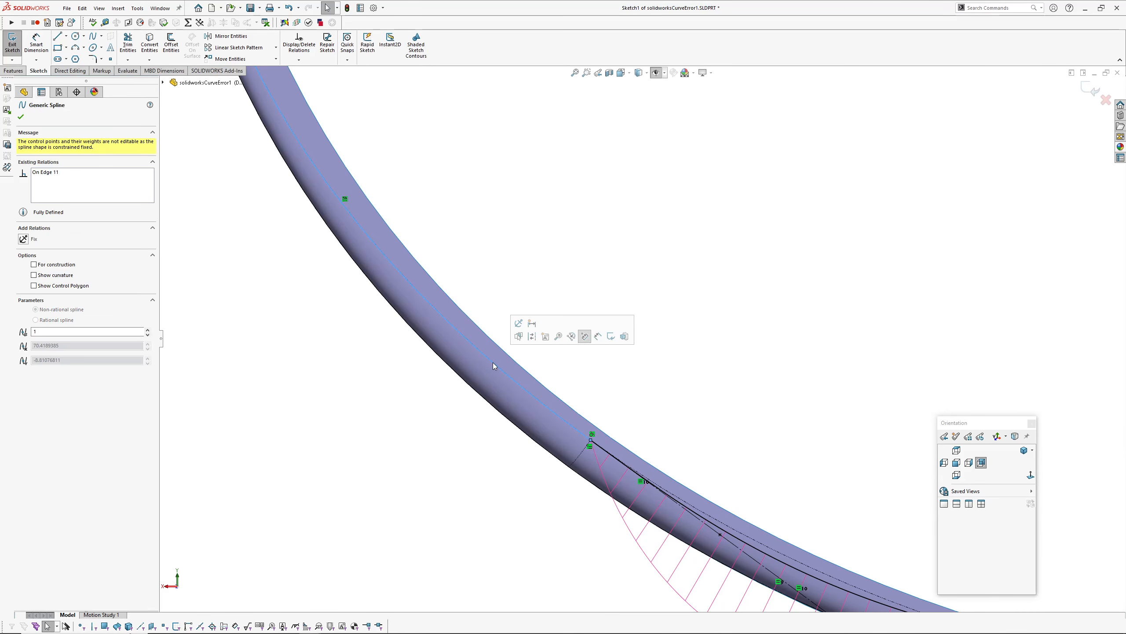
pyautogui.rightClick(493, 363)
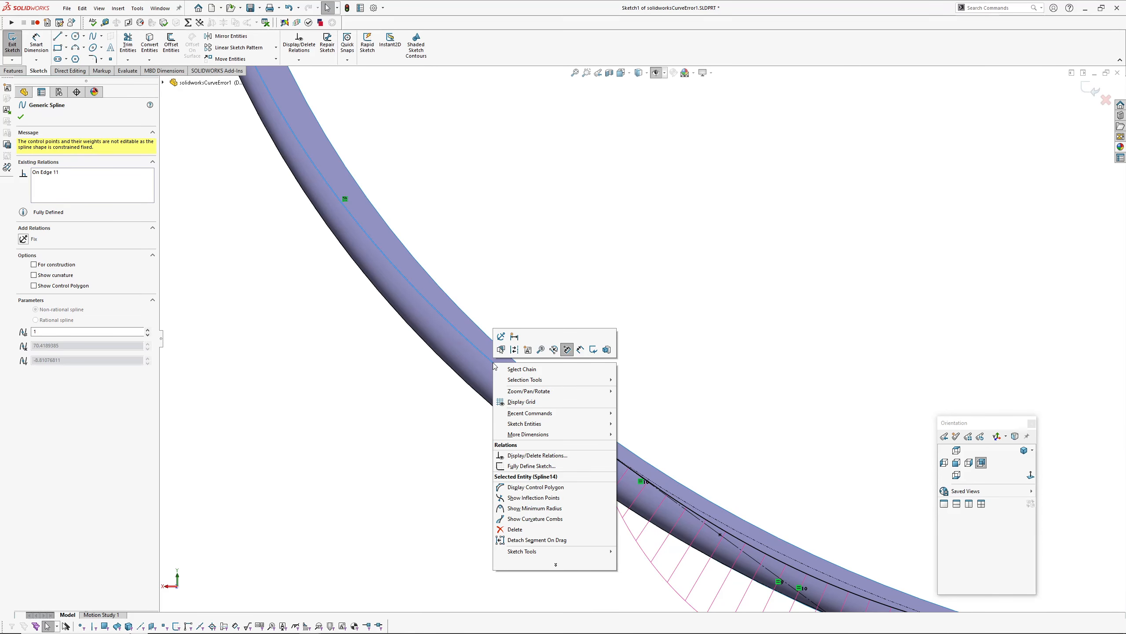
pyautogui.click(534, 518)
pyautogui.click(441, 484)
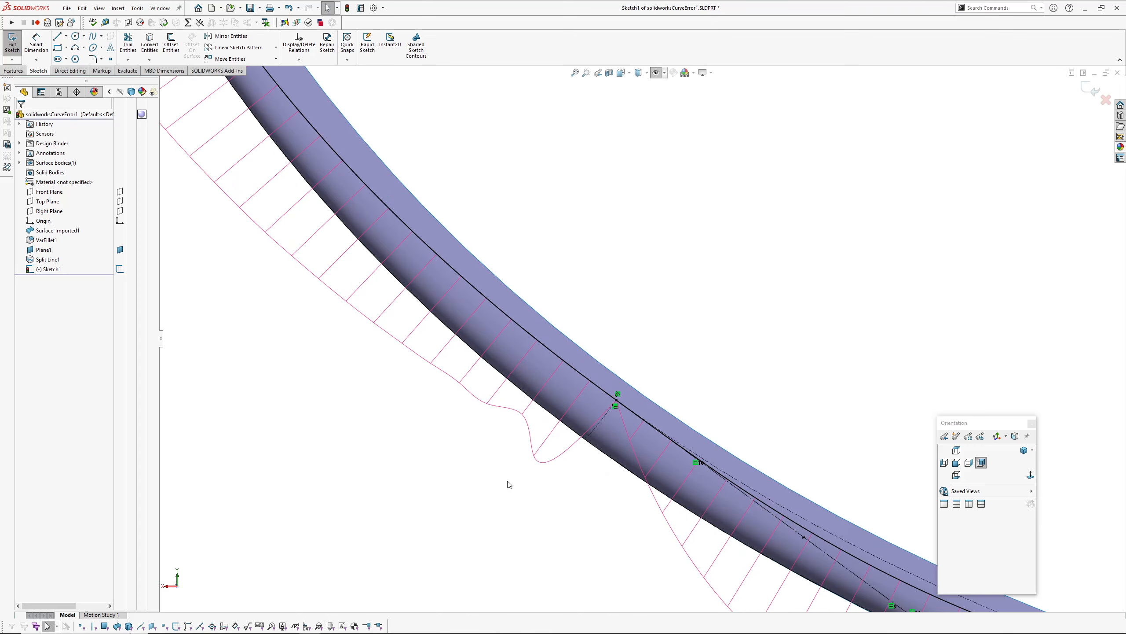
# Step: Compare the curvature combs of the converted fillet edge and the style spline where they meet and along the transition
pyautogui.scroll(-2, 488, 486)
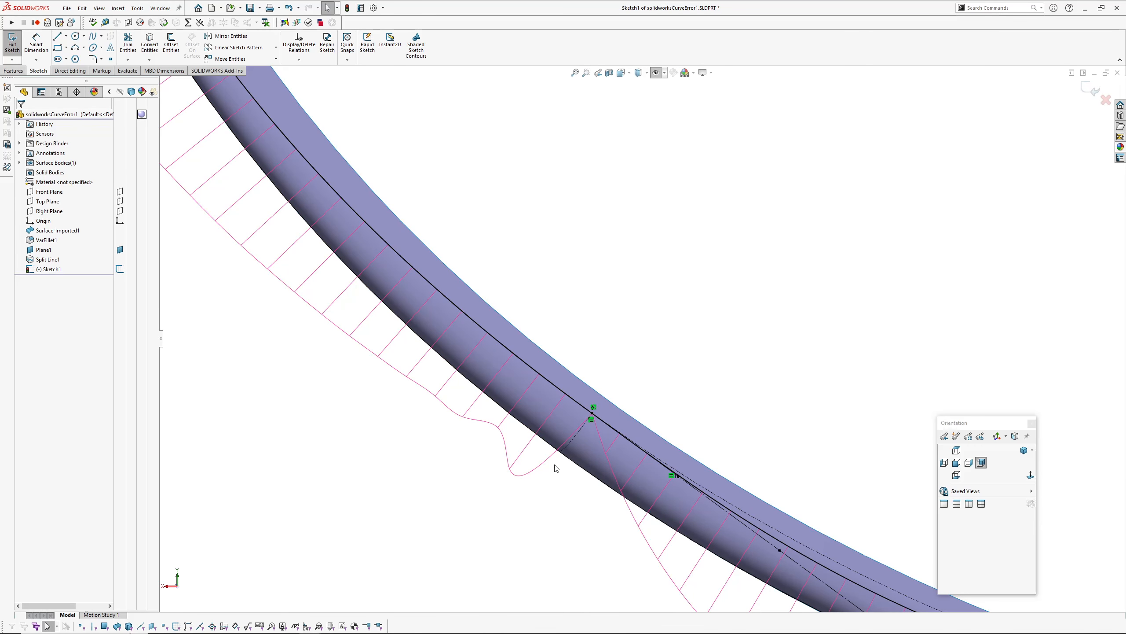
pyautogui.scroll(4, 597, 464)
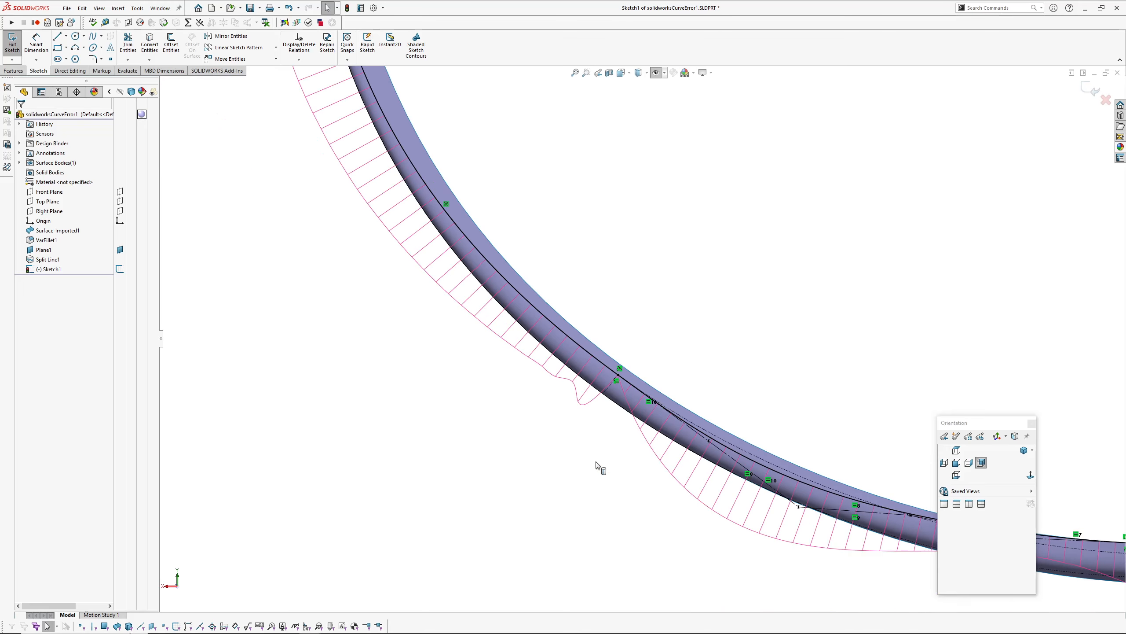
pyautogui.keyDown('ctrl'); pyautogui.moveTo(598, 465); pyautogui.dragTo(439, 484, button='middle'); pyautogui.keyUp('ctrl')
pyautogui.scroll(-2, 565, 435)
pyautogui.keyDown('ctrl'); pyautogui.moveTo(565, 433); pyautogui.dragTo(489, 443, button='middle'); pyautogui.keyUp('ctrl')
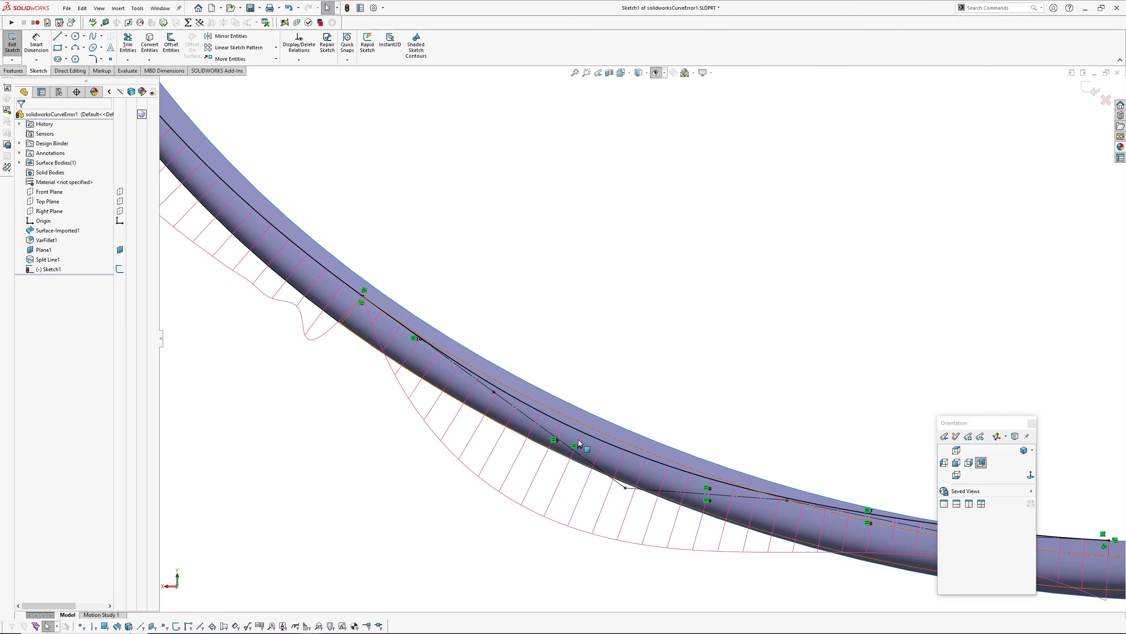
pyautogui.keyDown('ctrl'); pyautogui.moveTo(579, 441); pyautogui.dragTo(485, 428, button='middle'); pyautogui.keyUp('ctrl')
pyautogui.click(500, 426)
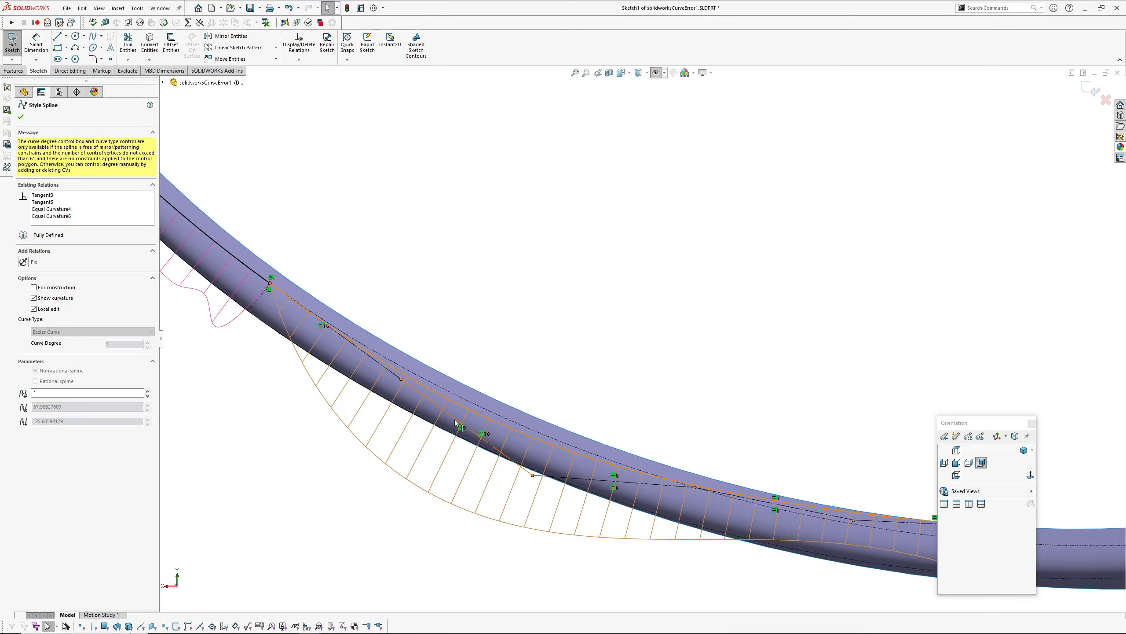
pyautogui.scroll(1, 618, 401)
pyautogui.click(619, 400)
# Step: Examine the original split edge and the variable fillet face against the style spline and the combs near the seam
pyautogui.scroll(-3, 401, 323)
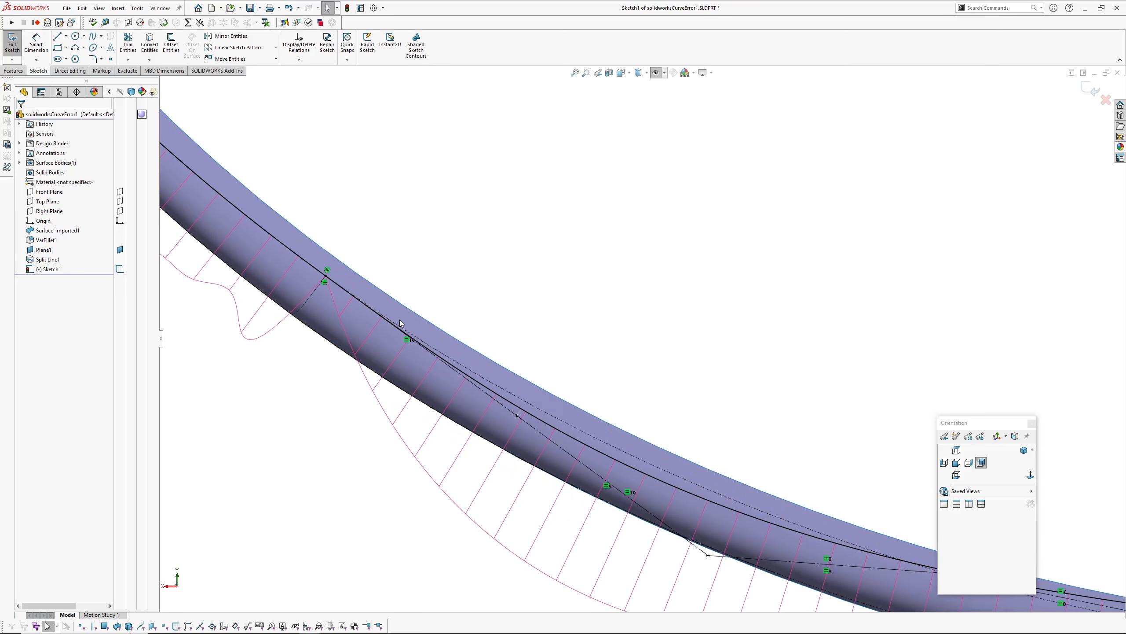
pyautogui.click(475, 374)
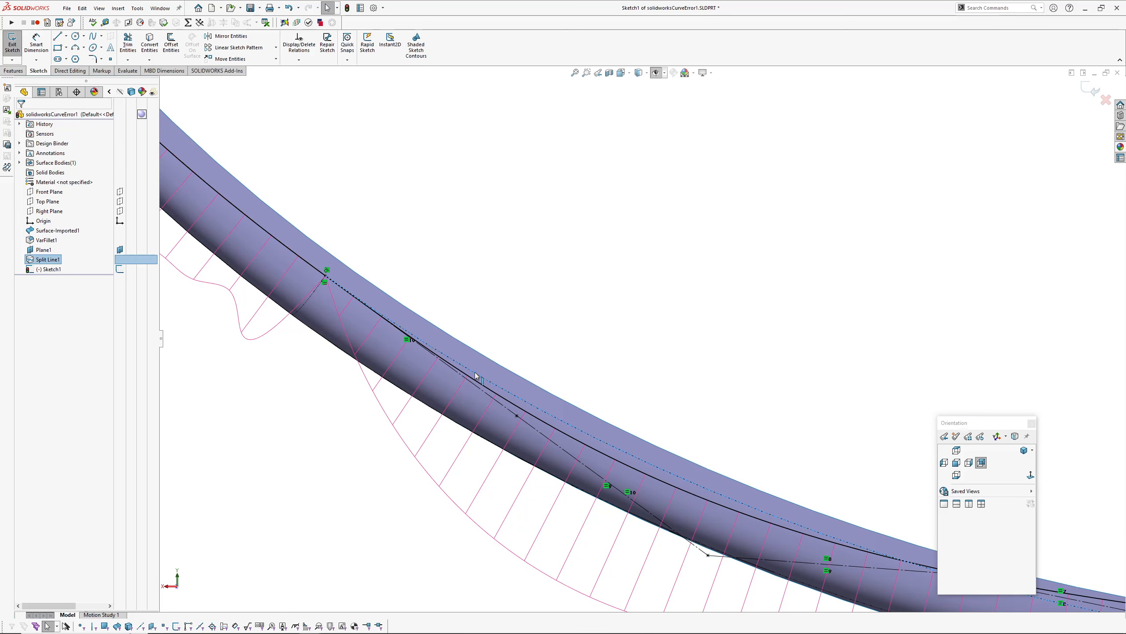
pyautogui.scroll(2, 621, 420)
pyautogui.scroll(1, 635, 424)
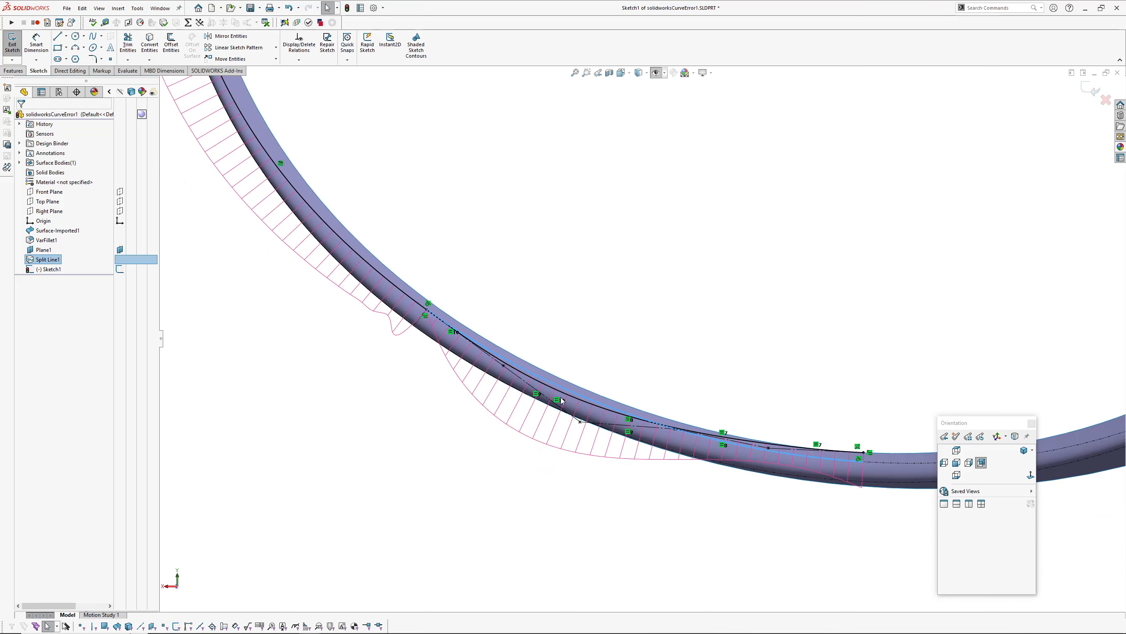
pyautogui.click(621, 336)
pyautogui.scroll(-1, 422, 390)
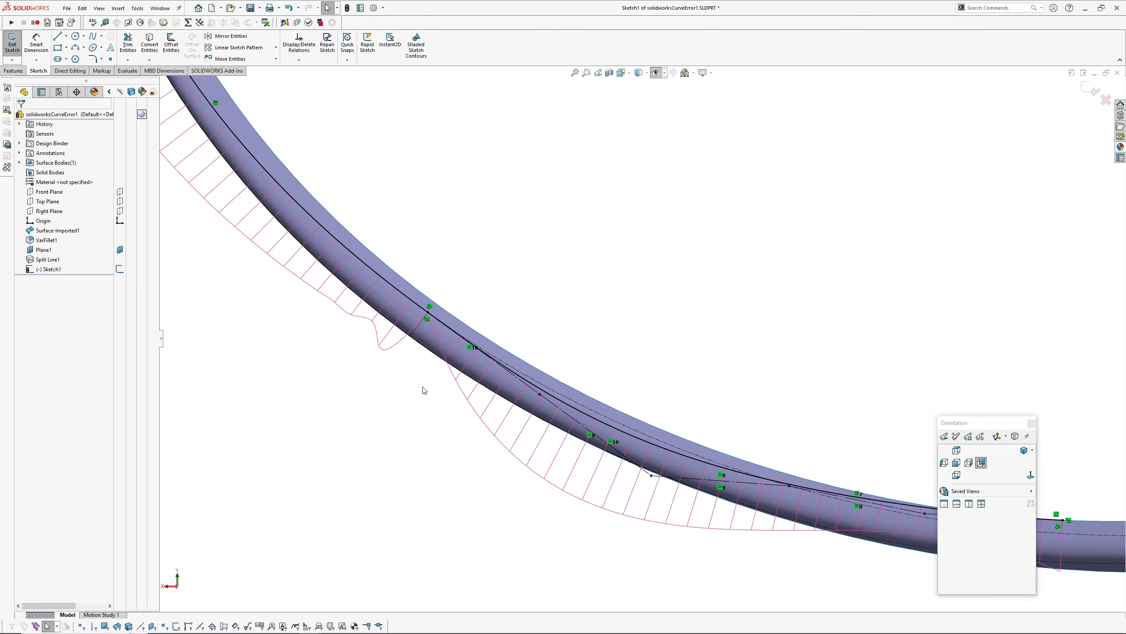
pyautogui.scroll(-1, 441, 435)
pyautogui.click(395, 343)
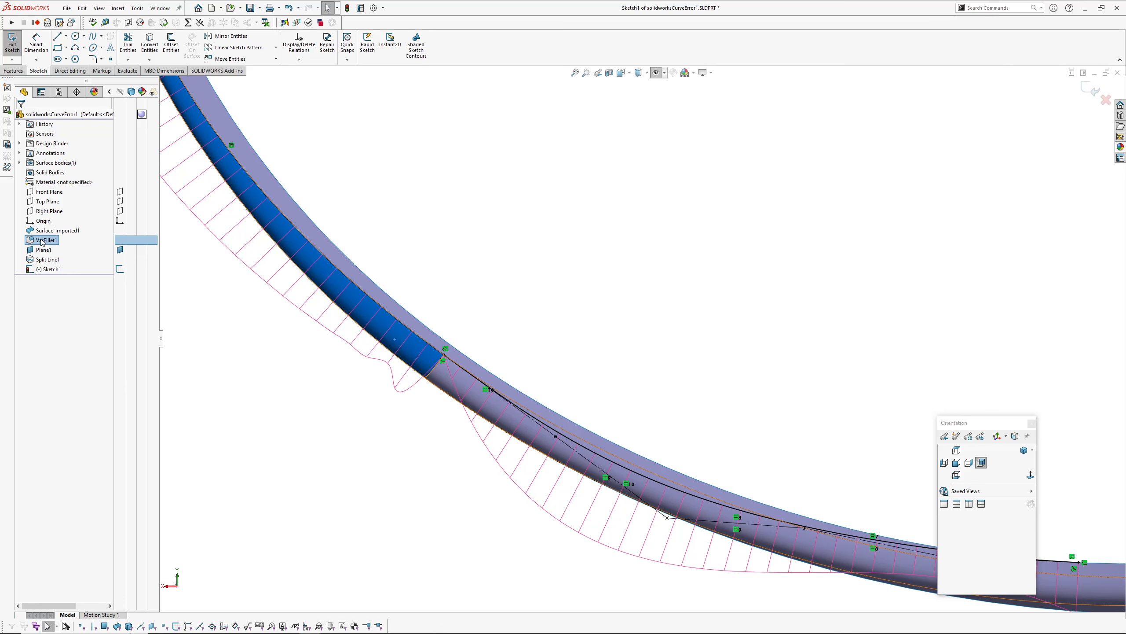
pyautogui.click(380, 433)
pyautogui.press('z')
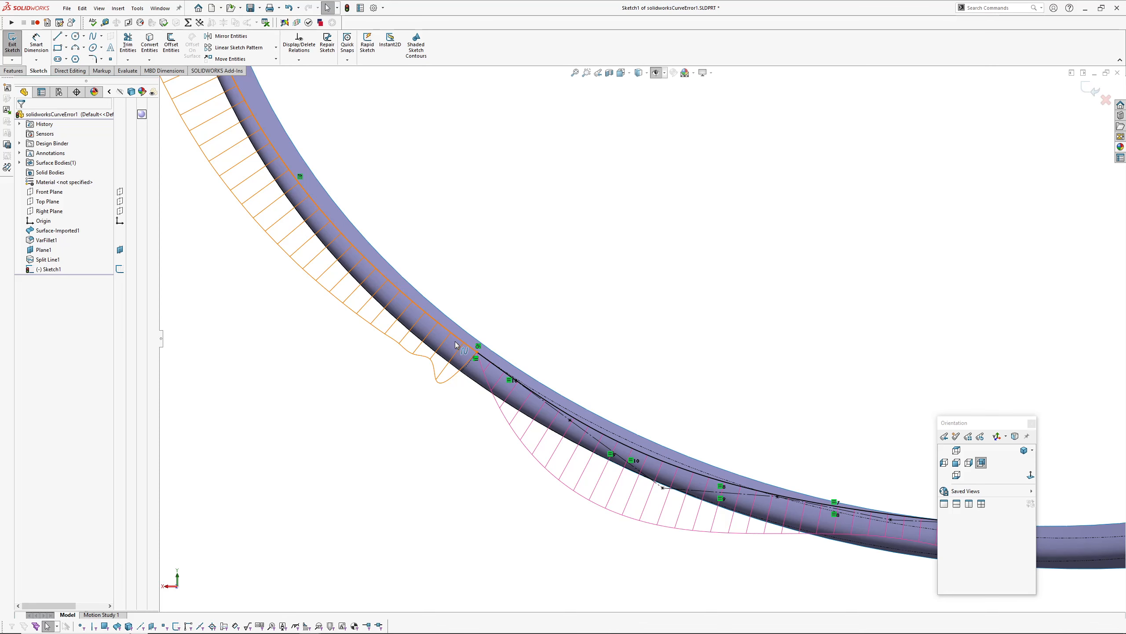
pyautogui.scroll(-2, 463, 408)
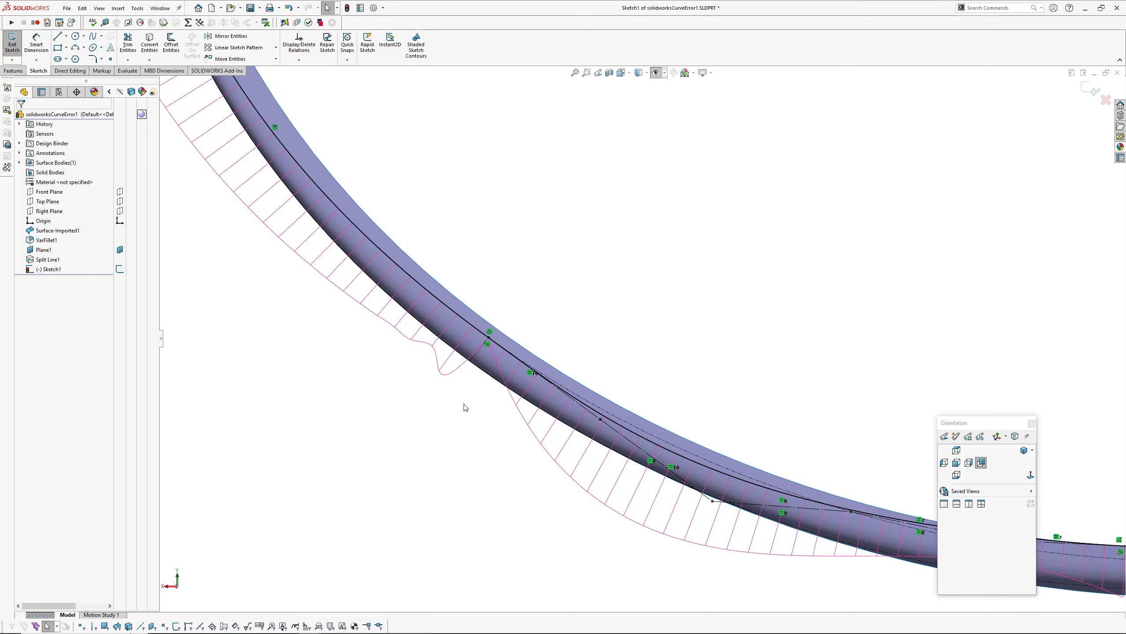
pyautogui.scroll(1, 464, 451)
pyautogui.scroll(2, 477, 449)
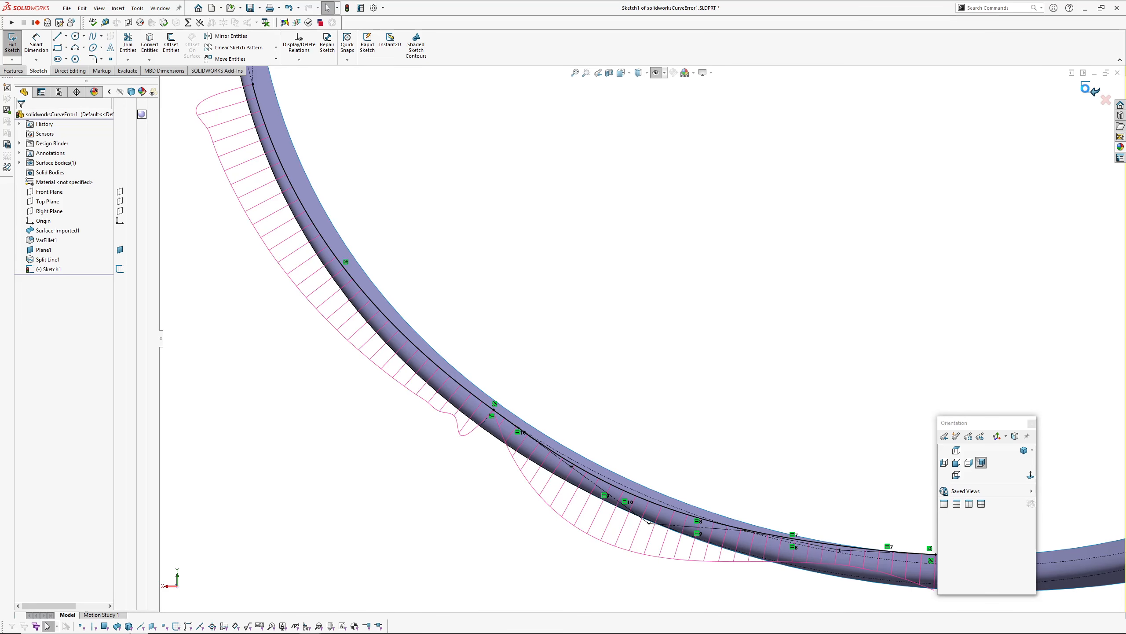
# Step: Close the planar sketch and convert the variable fillet's upper edge into a separate 3D sketch
pyautogui.click(1089, 90)
pyautogui.moveTo(296, 336); pyautogui.dragTo(259, 369, button='middle')
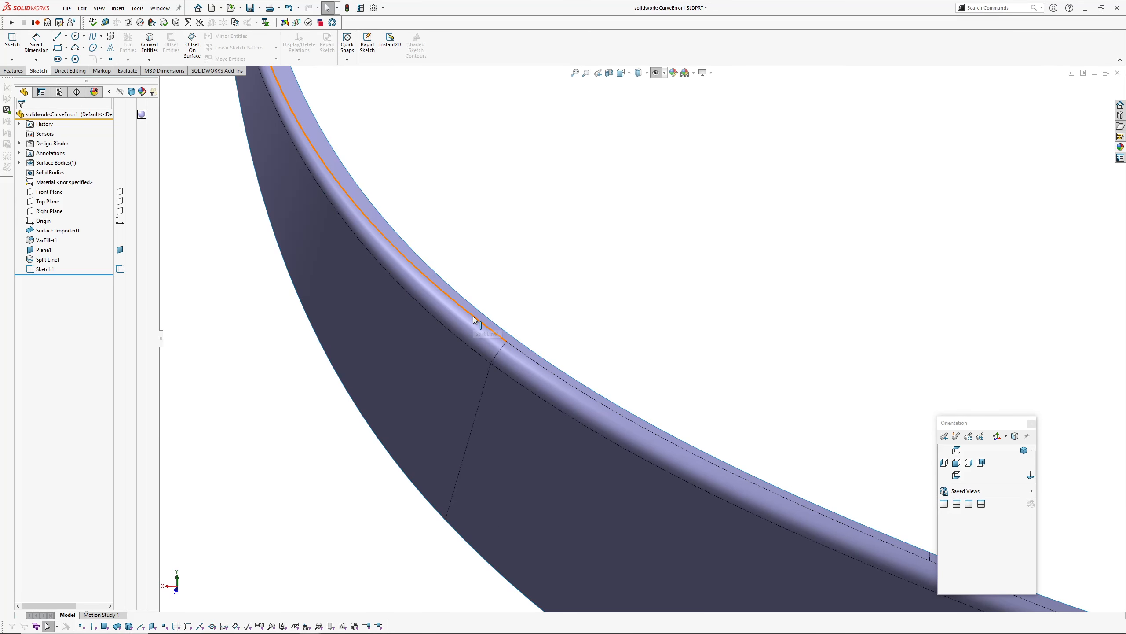
pyautogui.click(134, 12)
pyautogui.click(135, 262)
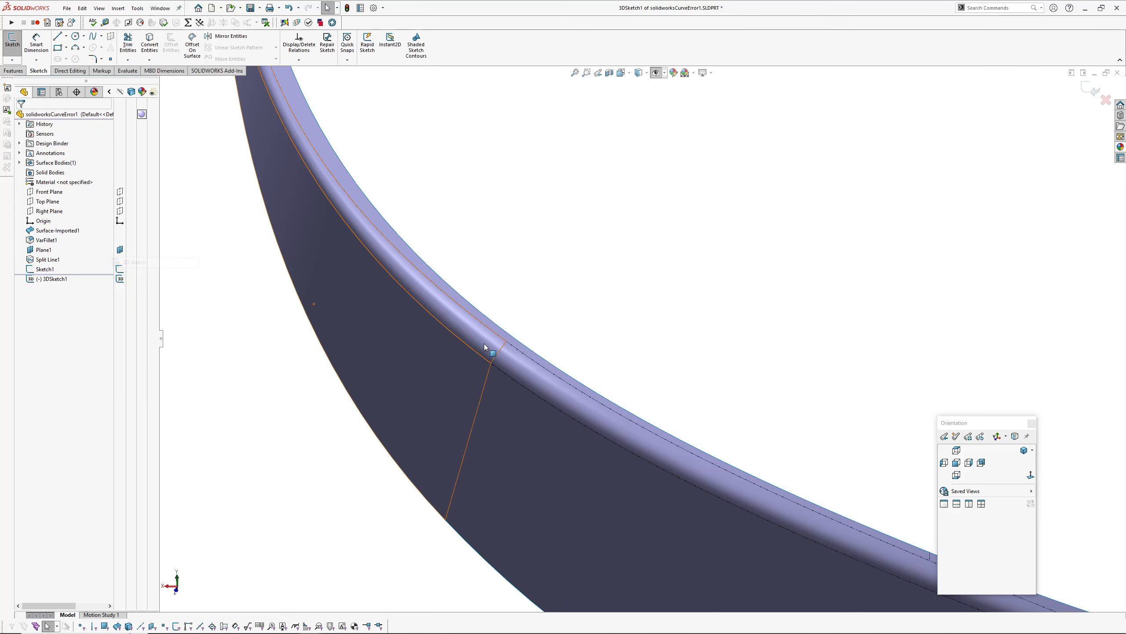
pyautogui.click(484, 324)
pyautogui.keyDown('ctrl'); pyautogui.moveTo(363, 238); pyautogui.dragTo(370, 306, button='middle'); pyautogui.keyUp('ctrl')
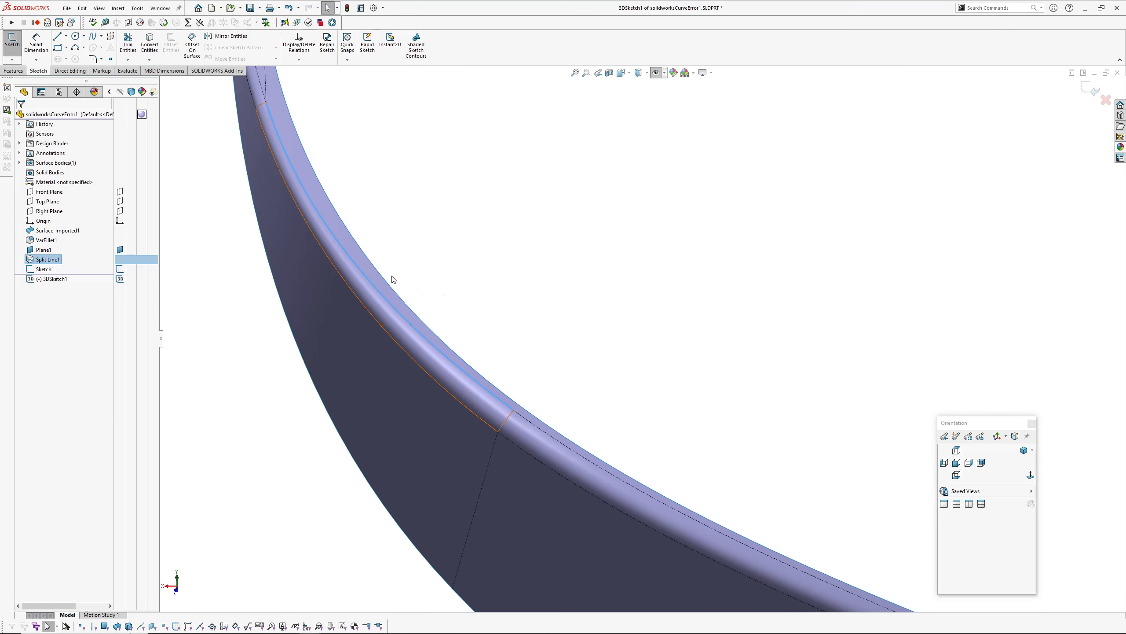
pyautogui.click(150, 43)
pyautogui.moveTo(490, 317)
pyautogui.mouseDown(button='middle')
pyautogui.moveTo(458, 252)
pyautogui.moveTo(550, 325)
pyautogui.moveTo(608, 306)
pyautogui.mouseUp(button='middle')
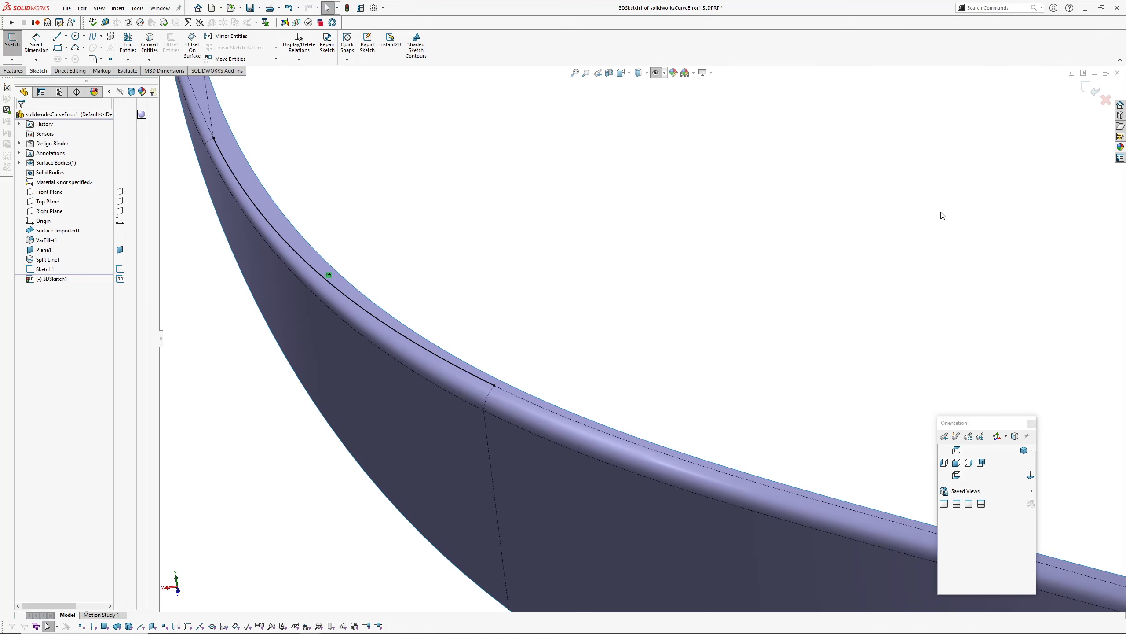
pyautogui.click(1090, 91)
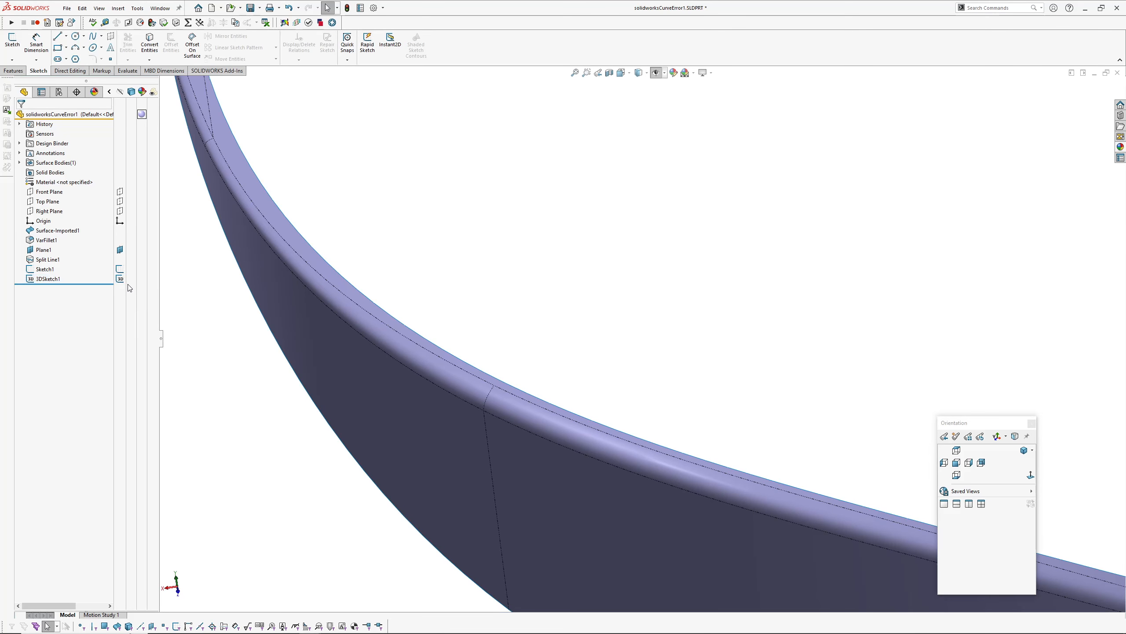
# Step: Open a sketch on the Front Plane and convert the 3D sketch's fillet edge curve into it
pyautogui.click(44, 194)
pyautogui.scroll(5, 306, 328)
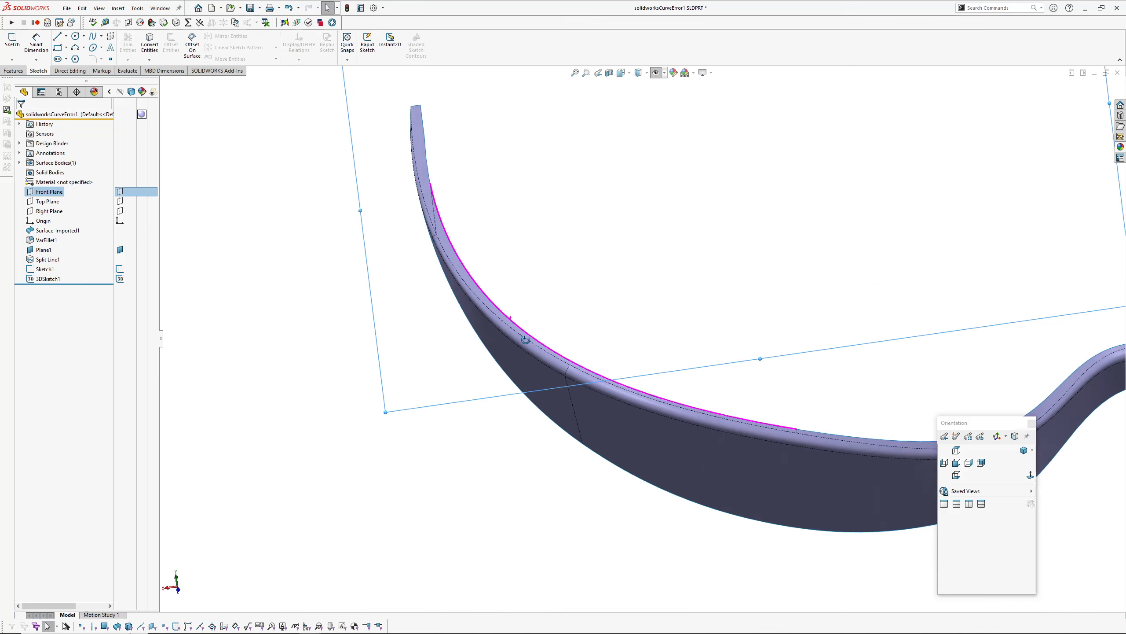
pyautogui.moveTo(311, 337); pyautogui.dragTo(319, 382, button='middle')
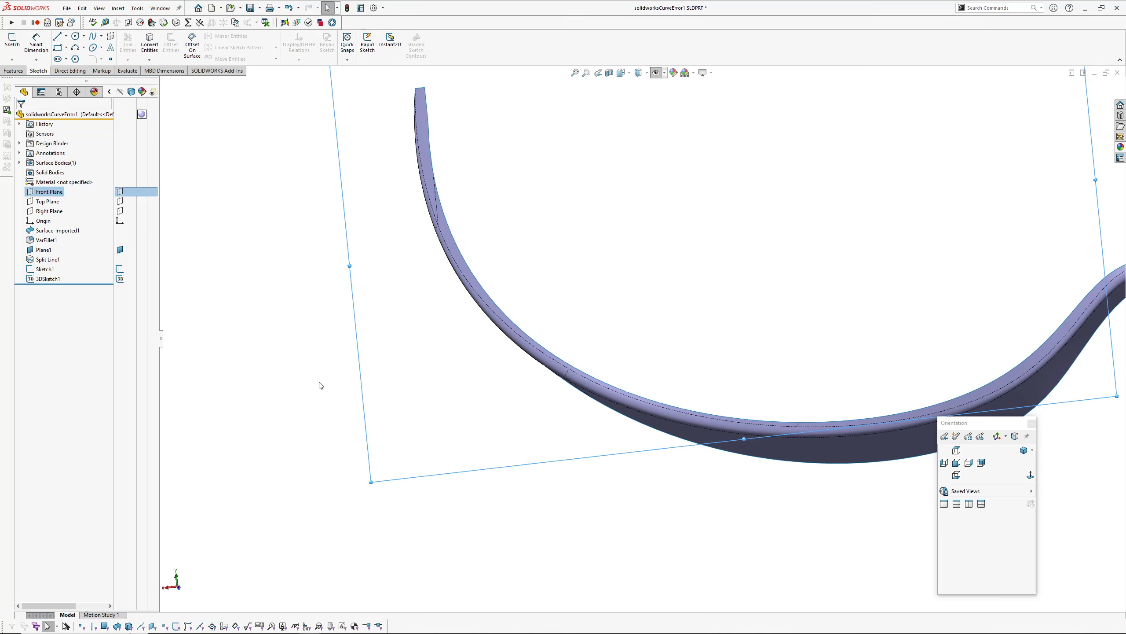
pyautogui.click(49, 191)
pyautogui.click(73, 179)
pyautogui.scroll(-5, 538, 377)
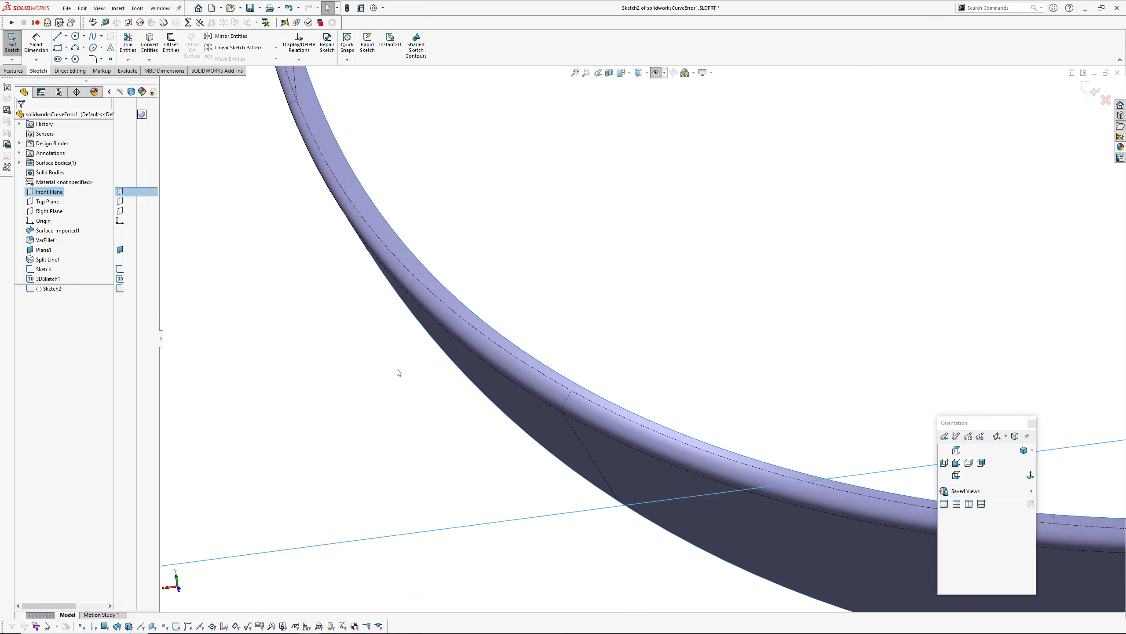
pyautogui.click(58, 279)
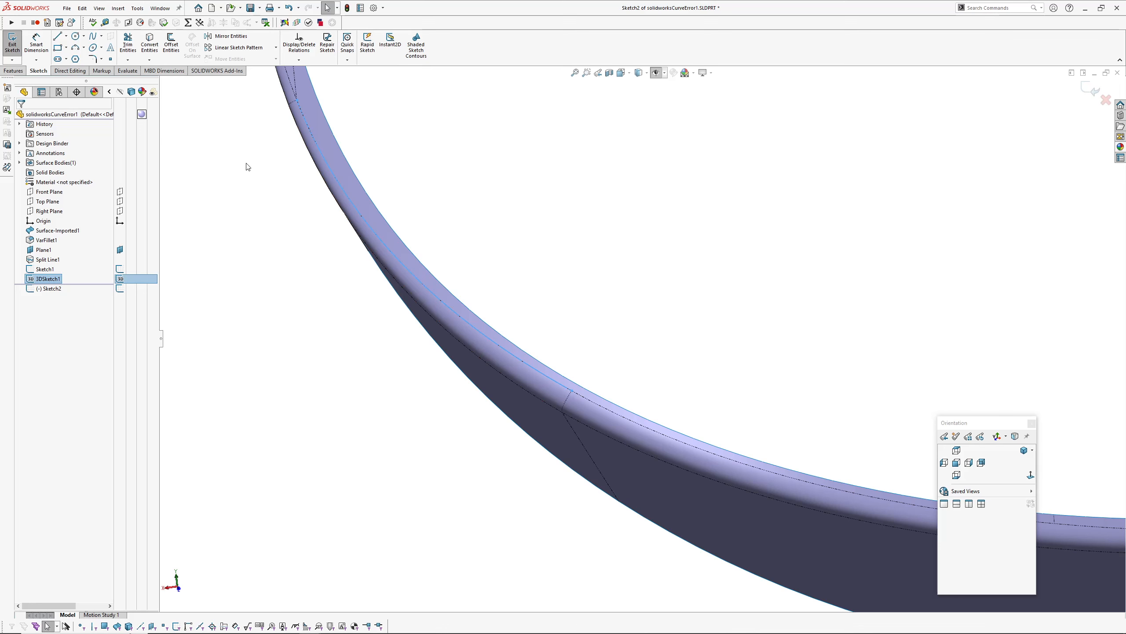
pyautogui.click(150, 44)
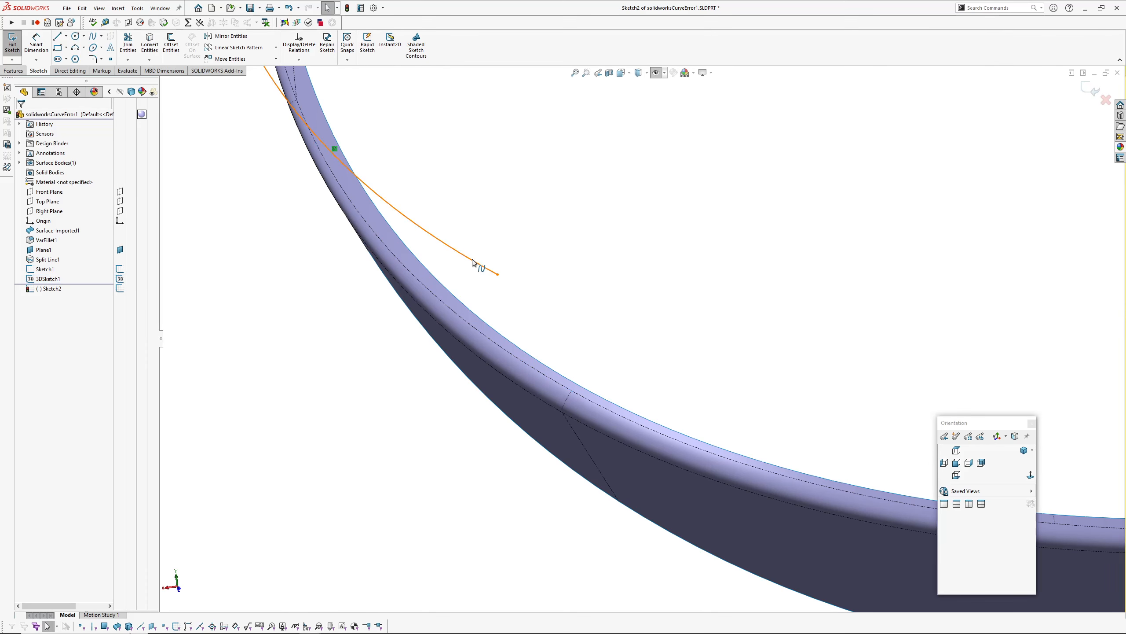
# Step: Show the curvature combs on the converted planar curve and inspect them near its end at the seam
pyautogui.rightClick(473, 261)
pyautogui.click(500, 395)
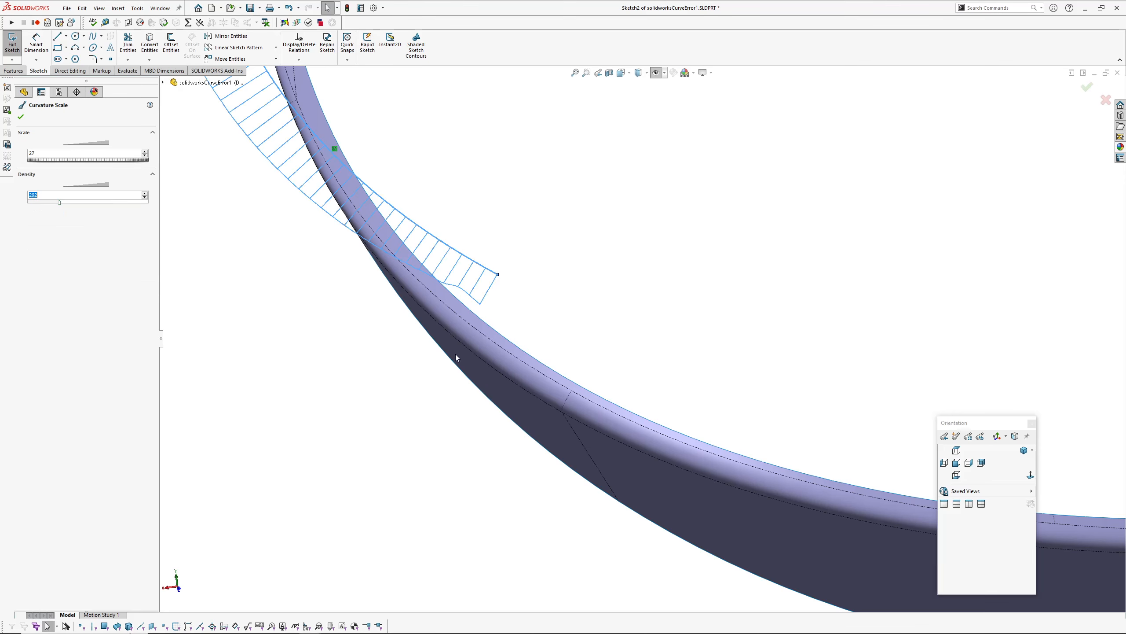
pyautogui.scroll(-2, 526, 275)
pyautogui.scroll(1, 434, 268)
pyautogui.moveTo(461, 281); pyautogui.dragTo(528, 320, button='middle')
pyautogui.moveTo(631, 350); pyautogui.dragTo(526, 335, button='middle')
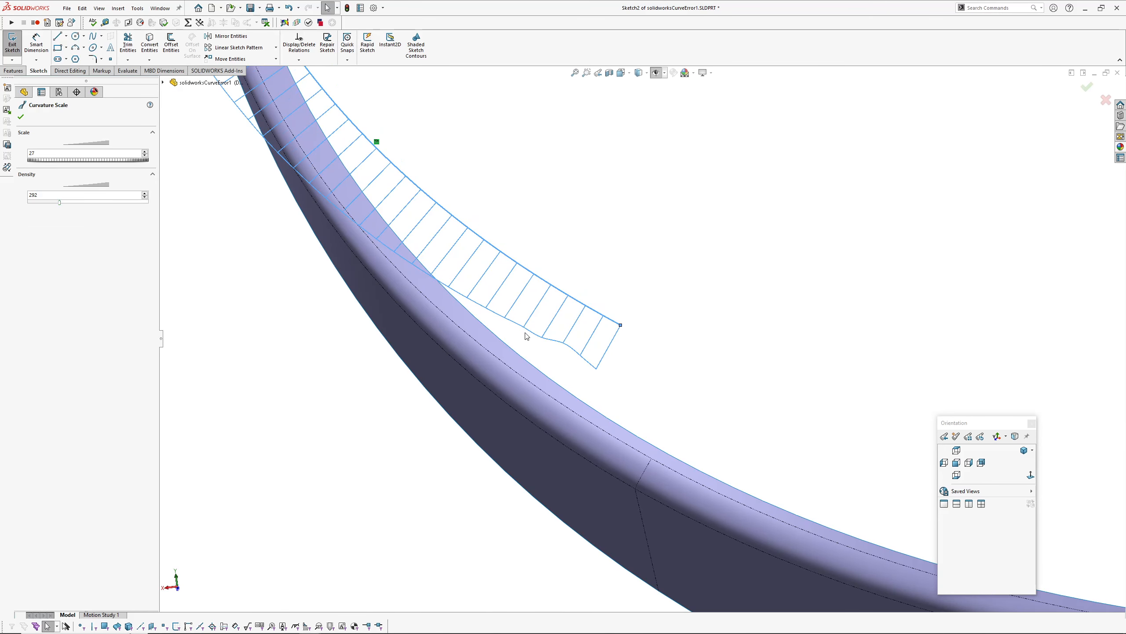
pyautogui.moveTo(659, 360); pyautogui.dragTo(621, 388, button='middle')
pyautogui.press('Return')
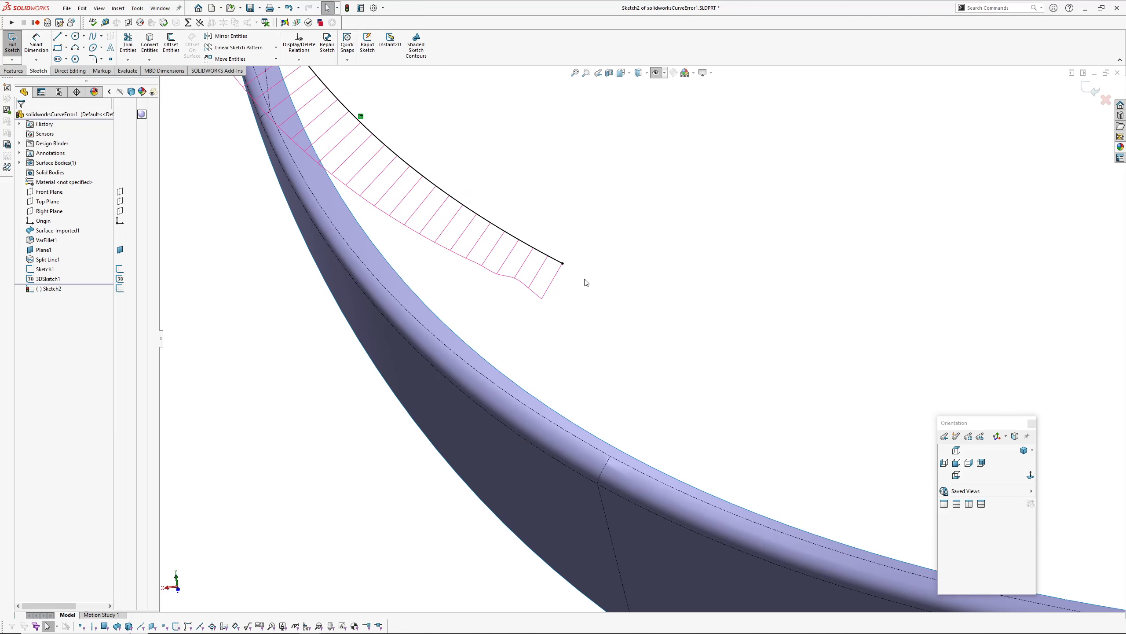
pyautogui.click(510, 239)
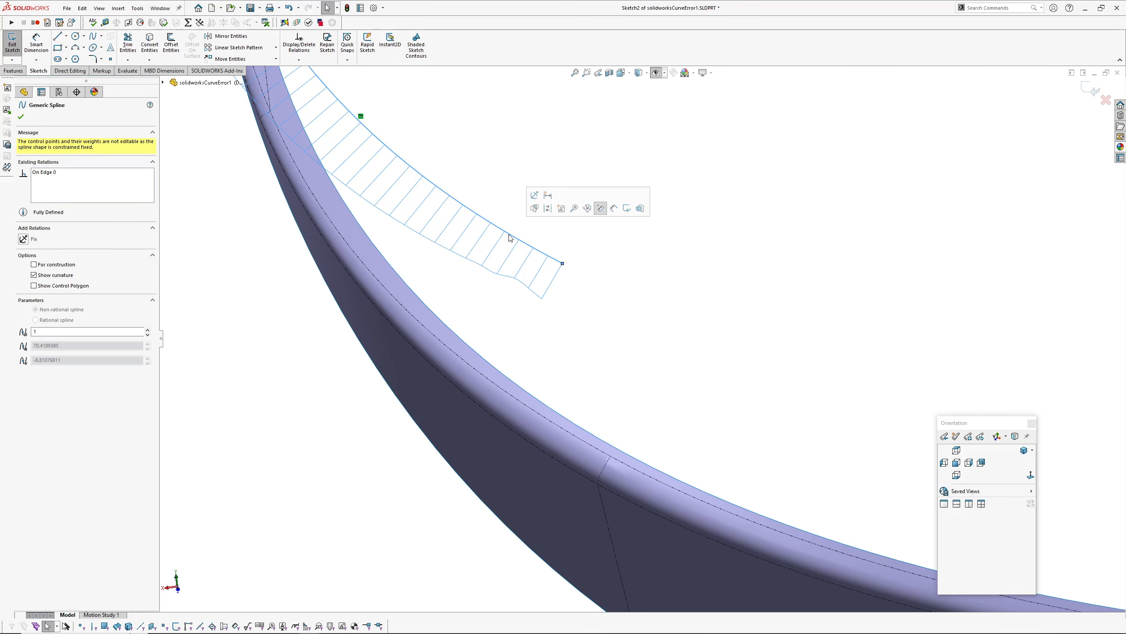
pyautogui.press('Escape')
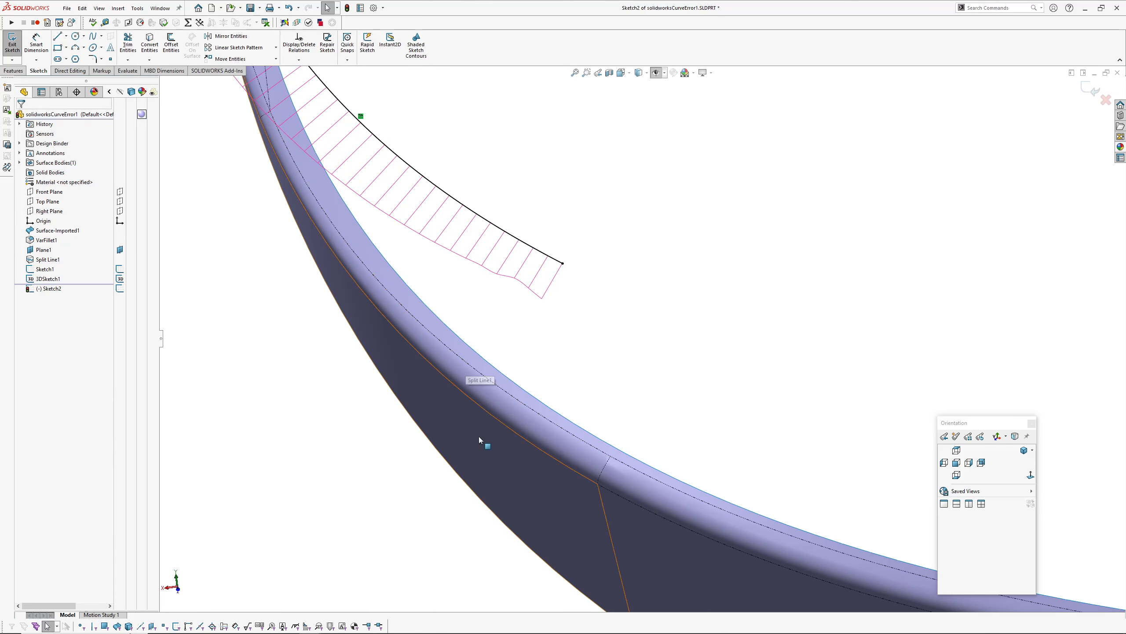
pyautogui.moveTo(479, 437); pyautogui.dragTo(464, 430, button='middle')
pyautogui.moveTo(610, 402); pyautogui.dragTo(563, 374, button='middle')
# Step: Draw a Bezier style spline with one intermediate control vertex from the converted curve's end to the surface's upper edge
pyautogui.click(981, 462)
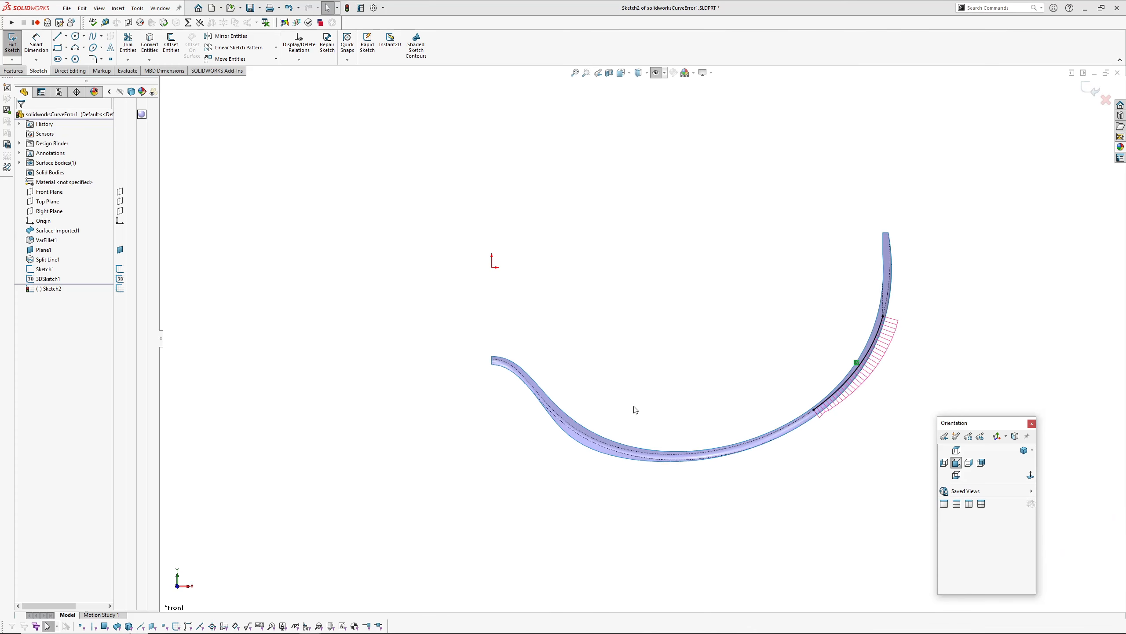
pyautogui.scroll(-5, 619, 410)
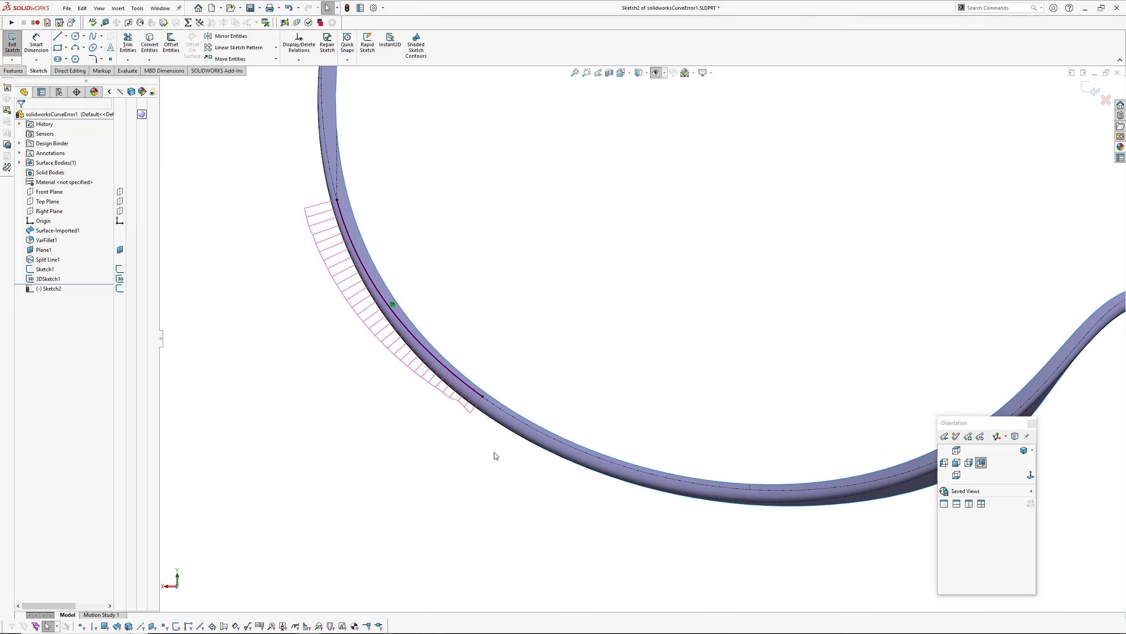
pyautogui.click(101, 37)
pyautogui.click(106, 58)
pyautogui.scroll(-3, 558, 346)
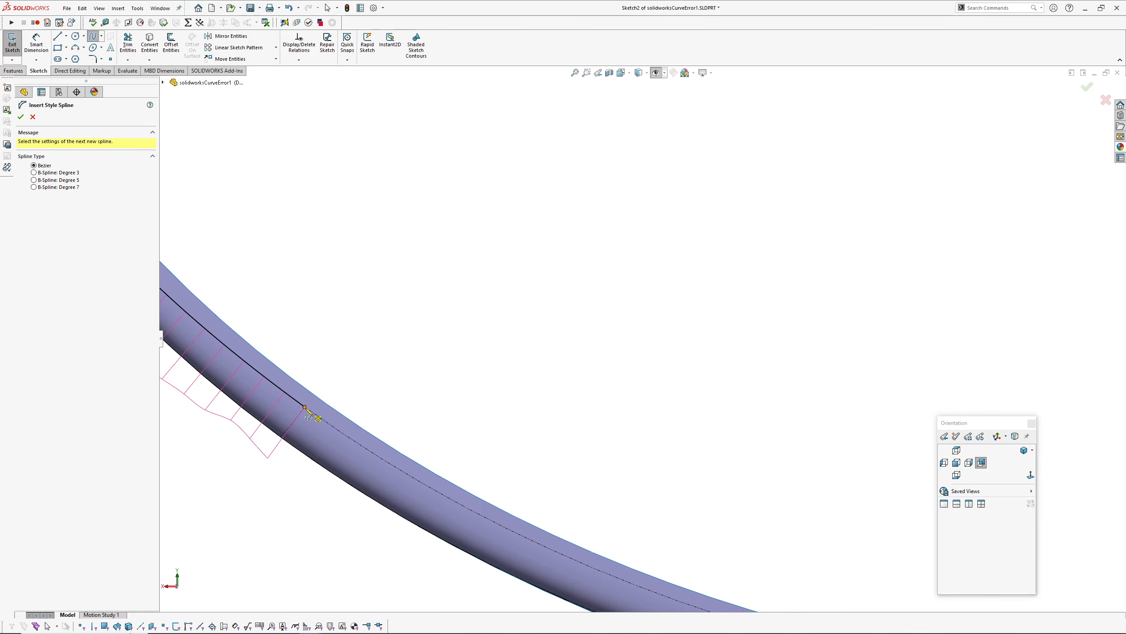
pyautogui.click(305, 407)
pyautogui.scroll(3, 322, 350)
pyautogui.click(639, 437)
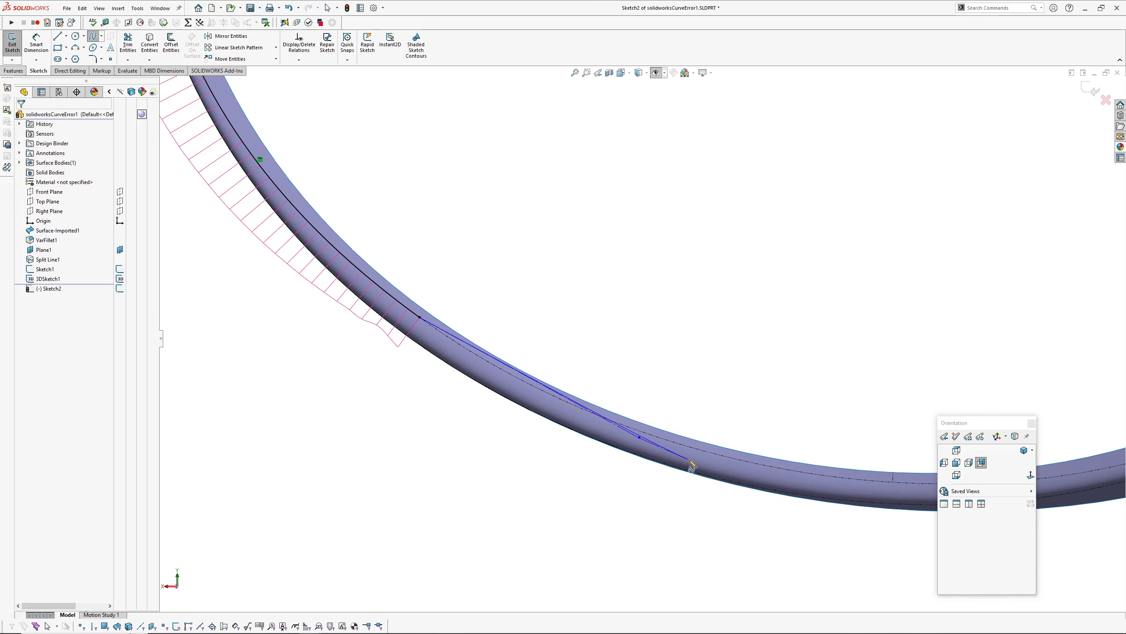
pyautogui.scroll(-2, 689, 460)
pyautogui.click(735, 418)
pyautogui.rightClick(735, 418)
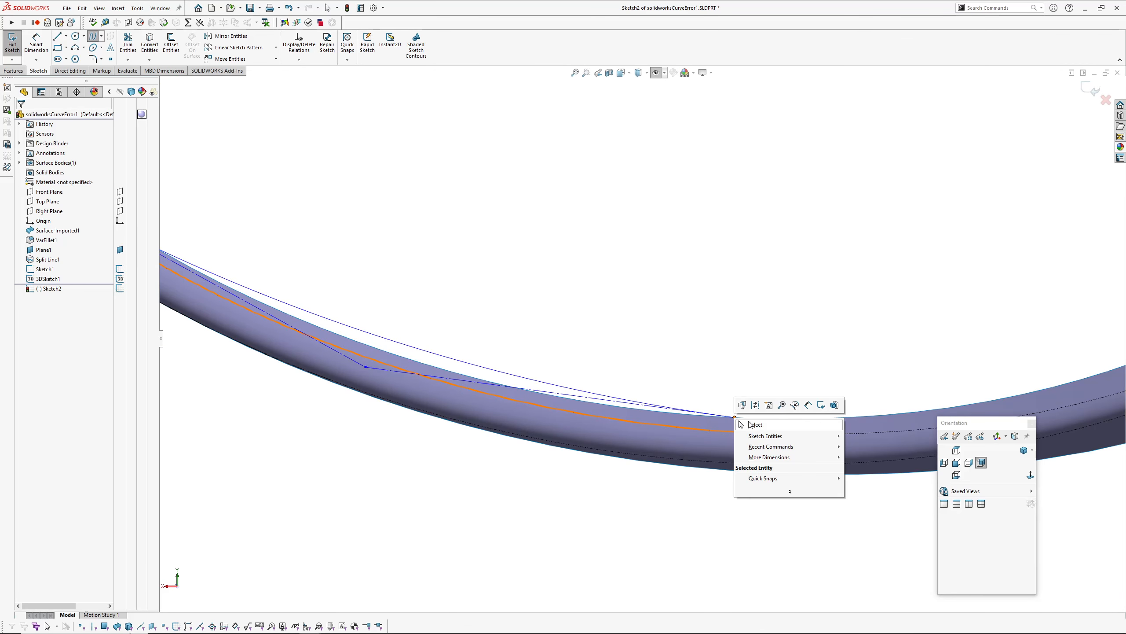
pyautogui.click(749, 424)
# Step: Pull the style spline's middle control vertex outward so the curve follows the surface, and raise its curve degree to 5
pyautogui.keyDown('ctrl'); pyautogui.moveTo(504, 304); pyautogui.dragTo(591, 348, button='middle'); pyautogui.keyUp('ctrl')
pyautogui.scroll(1, 493, 372)
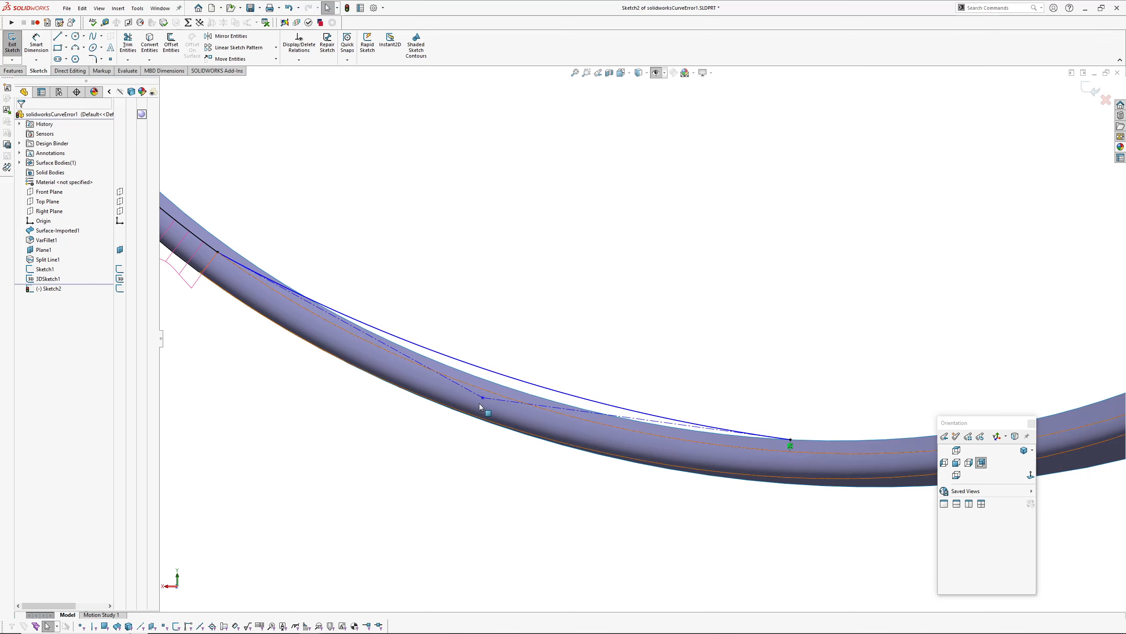
pyautogui.moveTo(483, 398); pyautogui.dragTo(485, 431)
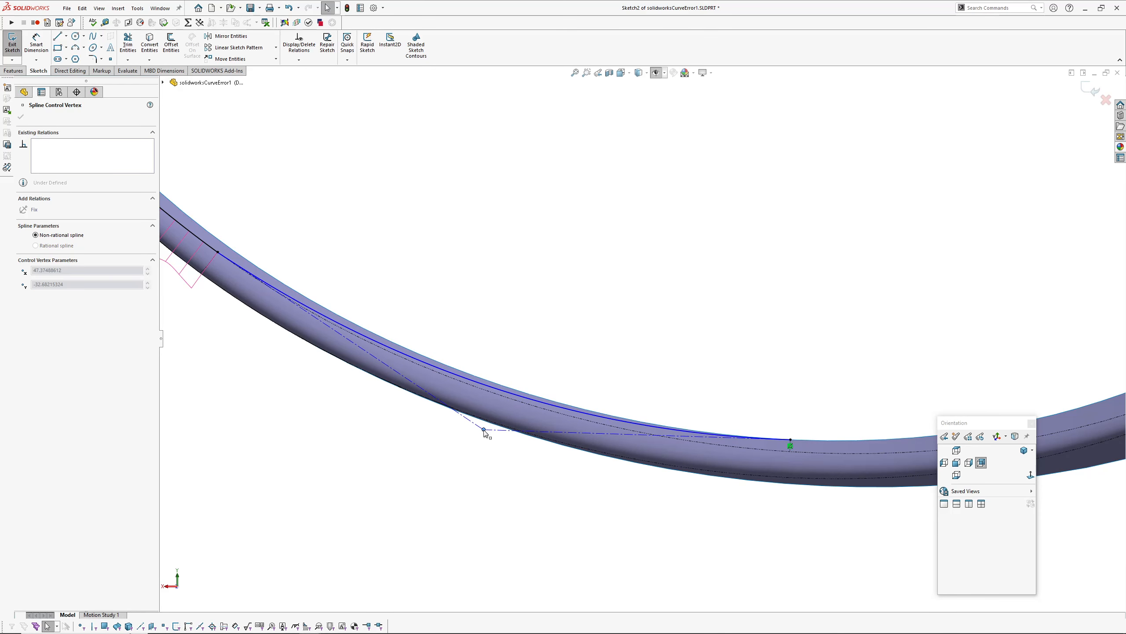
pyautogui.click(419, 365)
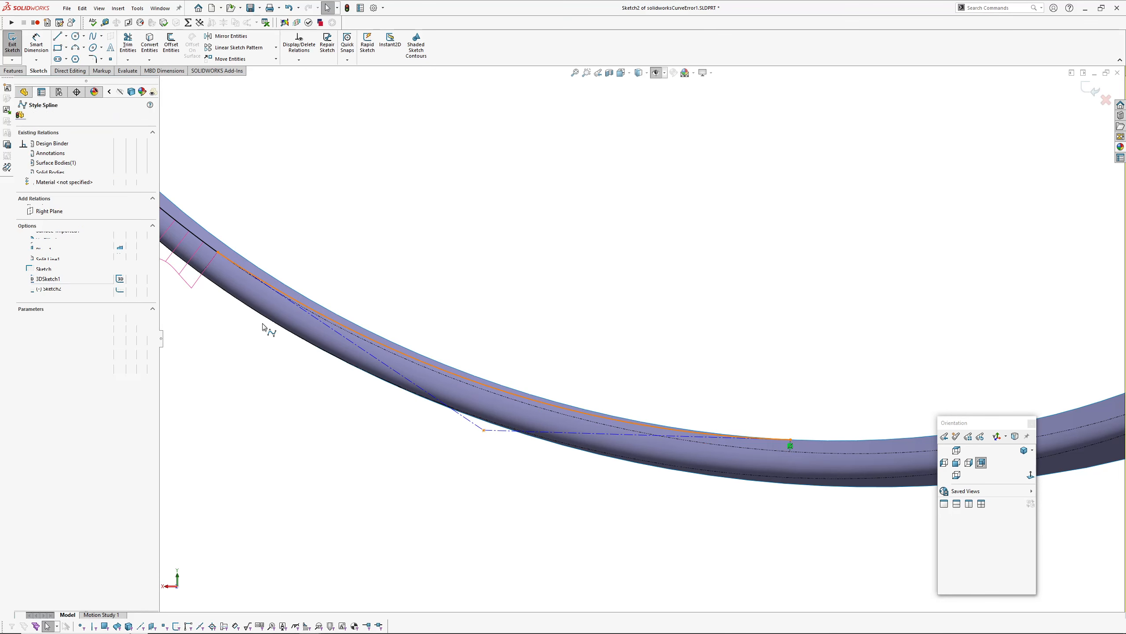
pyautogui.click(148, 289)
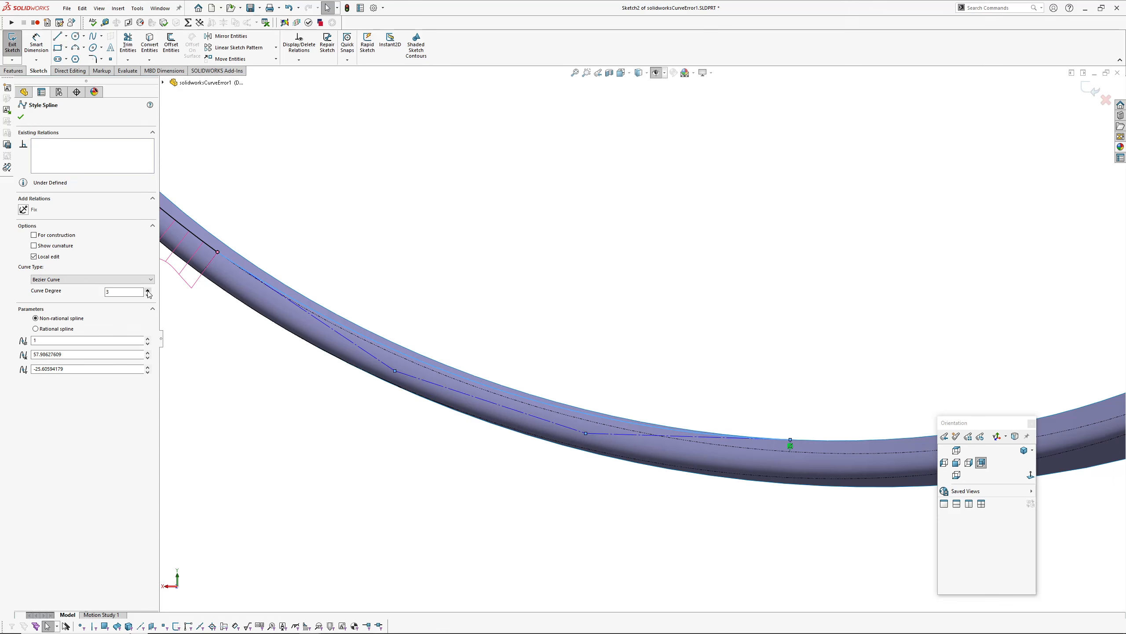
pyautogui.click(148, 289)
pyautogui.click(148, 291)
pyautogui.click(226, 369)
# Step: Add an Equal Curvature relation between the converted curve and the style spline
pyautogui.scroll(-2, 249, 261)
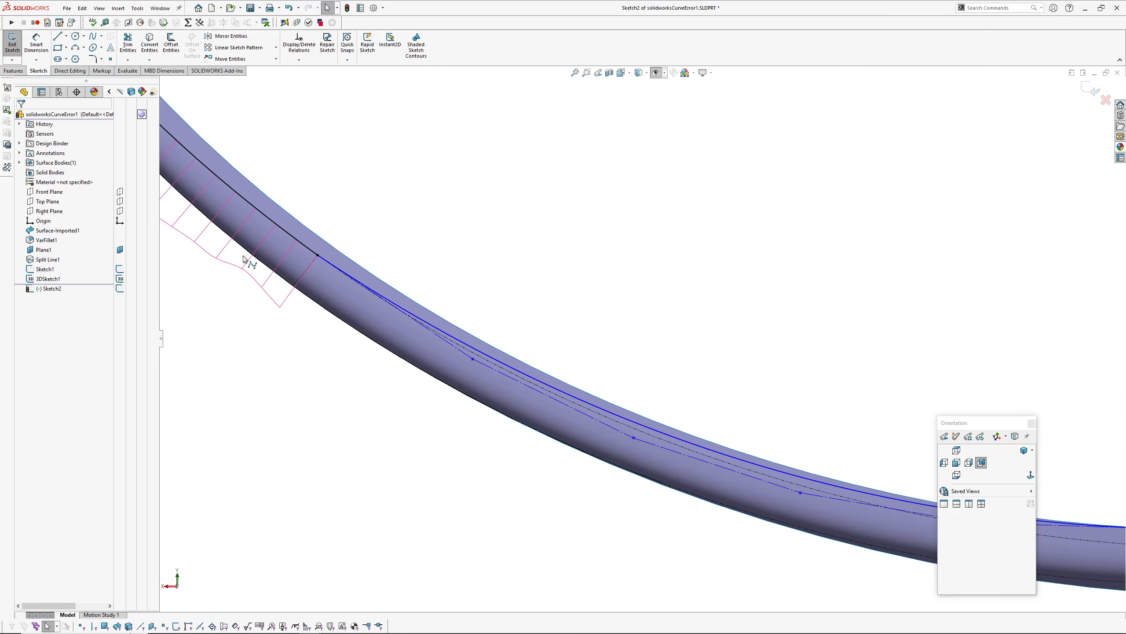
pyautogui.click(273, 226)
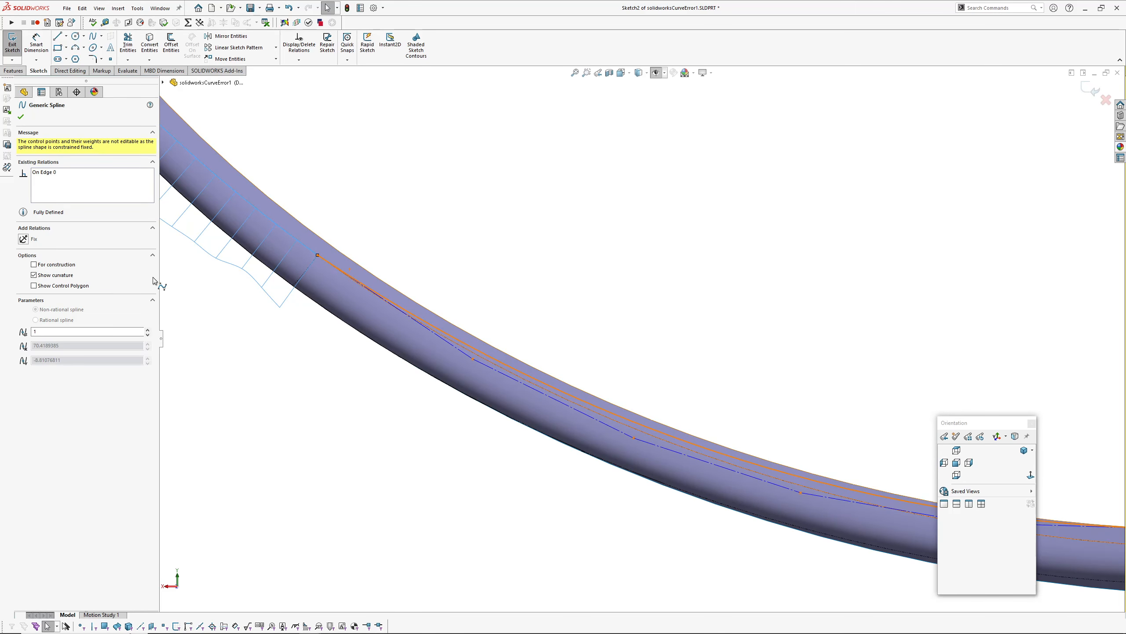
pyautogui.keyDown('ctrl'); pyautogui.click(338, 266); pyautogui.keyUp('ctrl')
pyautogui.click(24, 283)
pyautogui.scroll(1, 386, 462)
pyautogui.keyDown('ctrl'); pyautogui.moveTo(387, 462); pyautogui.dragTo(256, 398, button='middle'); pyautogui.keyUp('ctrl')
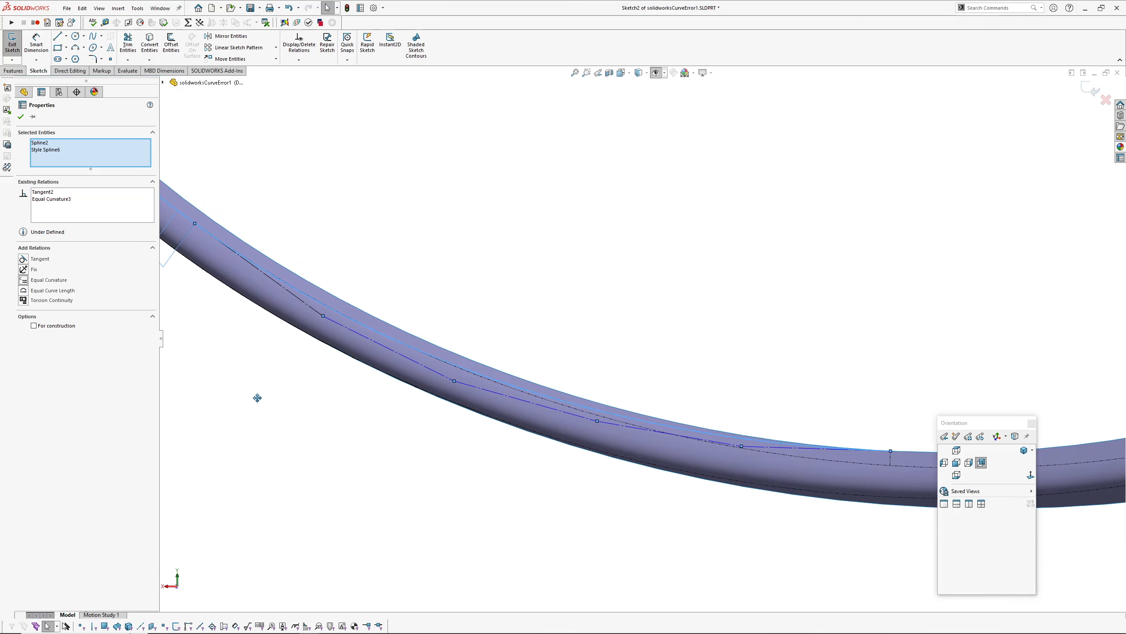
pyautogui.scroll(1, 591, 503)
pyautogui.keyDown('ctrl'); pyautogui.moveTo(590, 503); pyautogui.dragTo(539, 502, button='middle'); pyautogui.keyUp('ctrl')
pyautogui.click(665, 473)
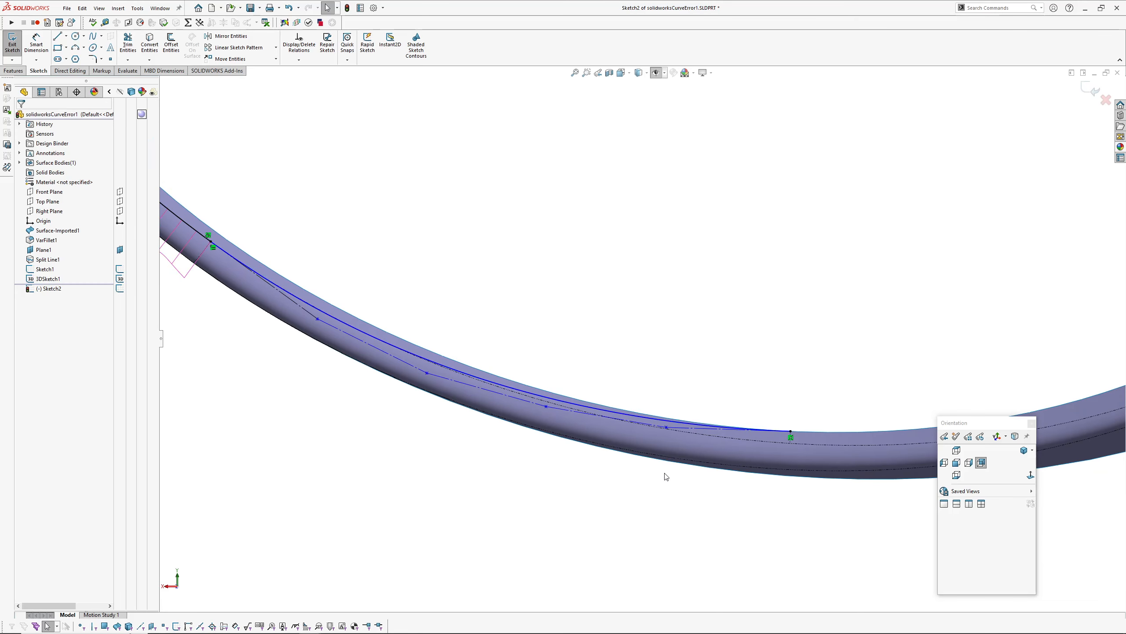
# Step: Add an Equal Curvature relation between the style spline's other end and the adjoining upper surface edge
pyautogui.click(703, 429)
pyautogui.keyDown('ctrl'); pyautogui.click(812, 432); pyautogui.keyUp('ctrl')
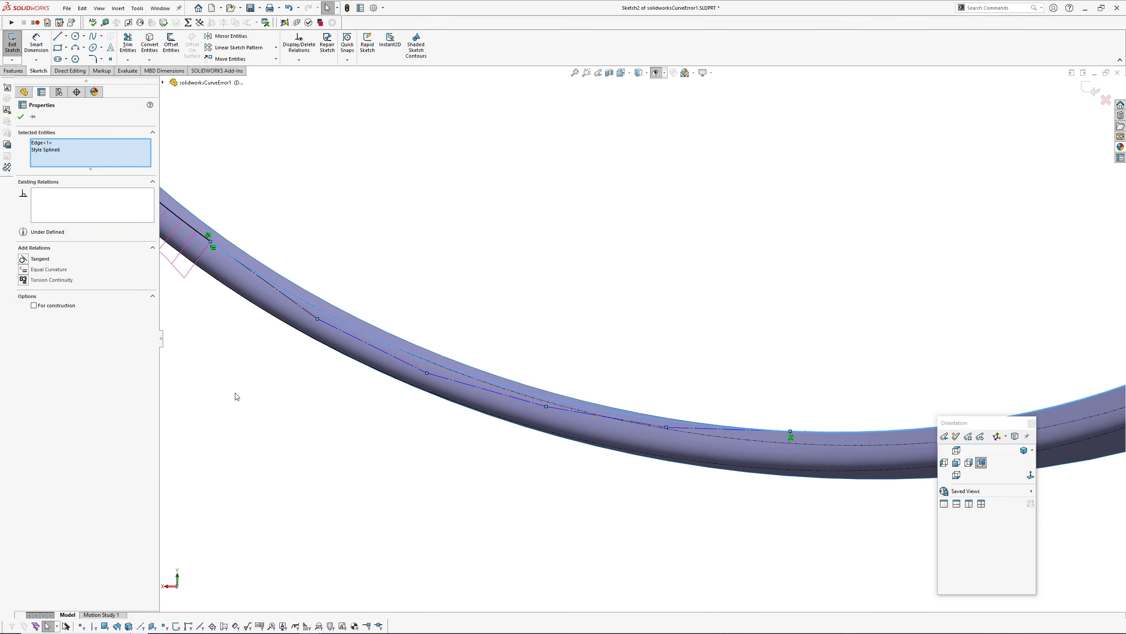
pyautogui.click(25, 271)
pyautogui.click(371, 430)
pyautogui.scroll(2, 371, 430)
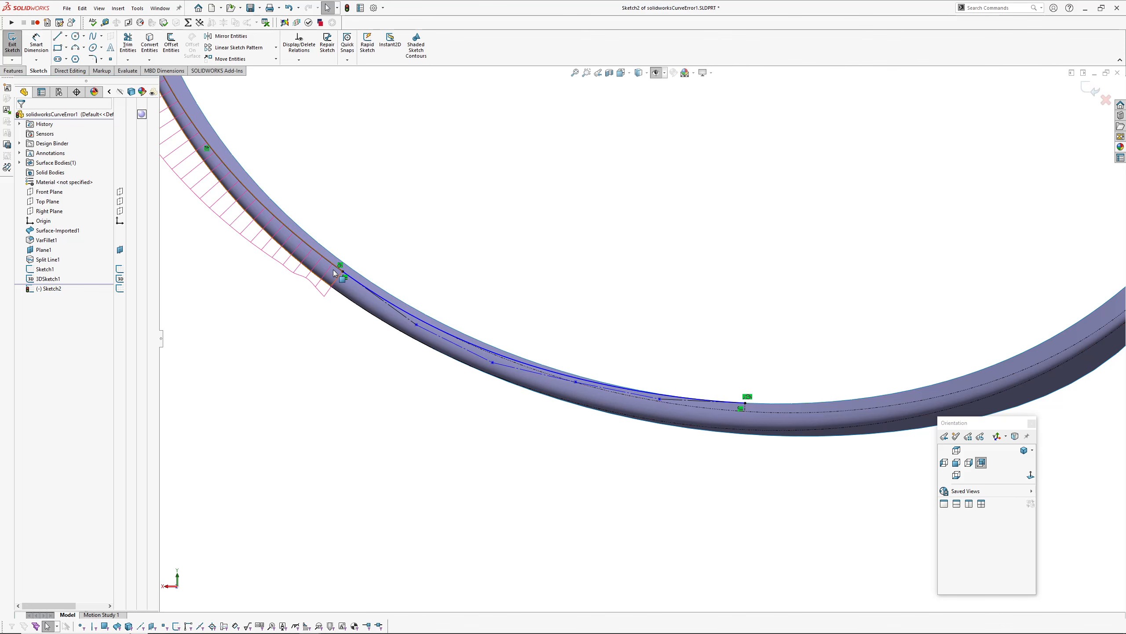
pyautogui.click(400, 316)
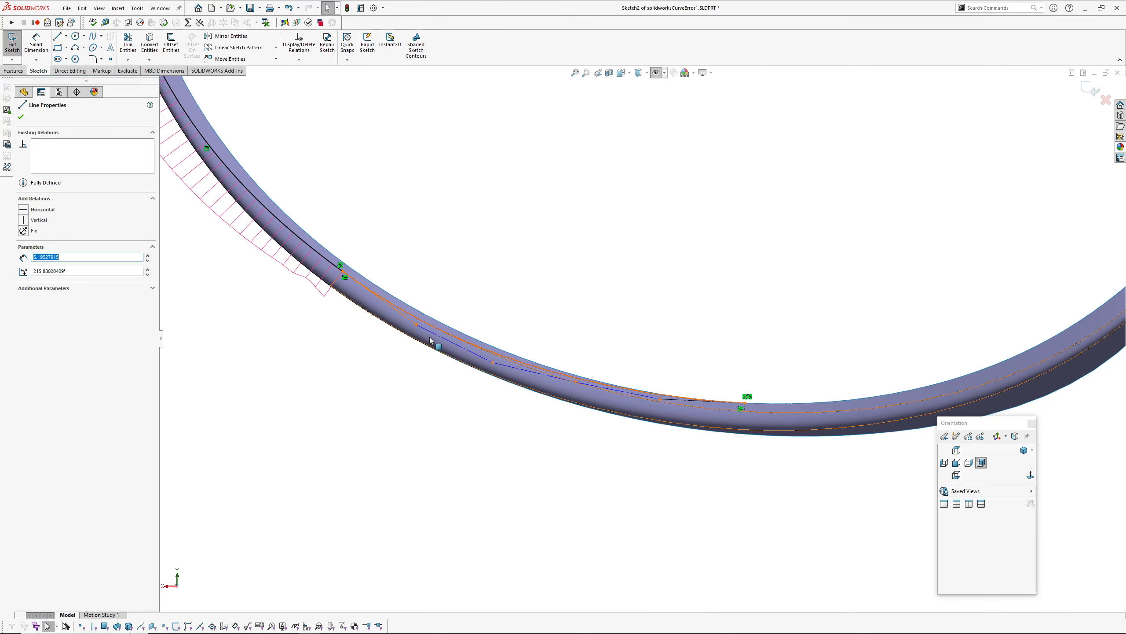
pyautogui.keyDown('ctrl'); pyautogui.click(412, 341); pyautogui.keyUp('ctrl')
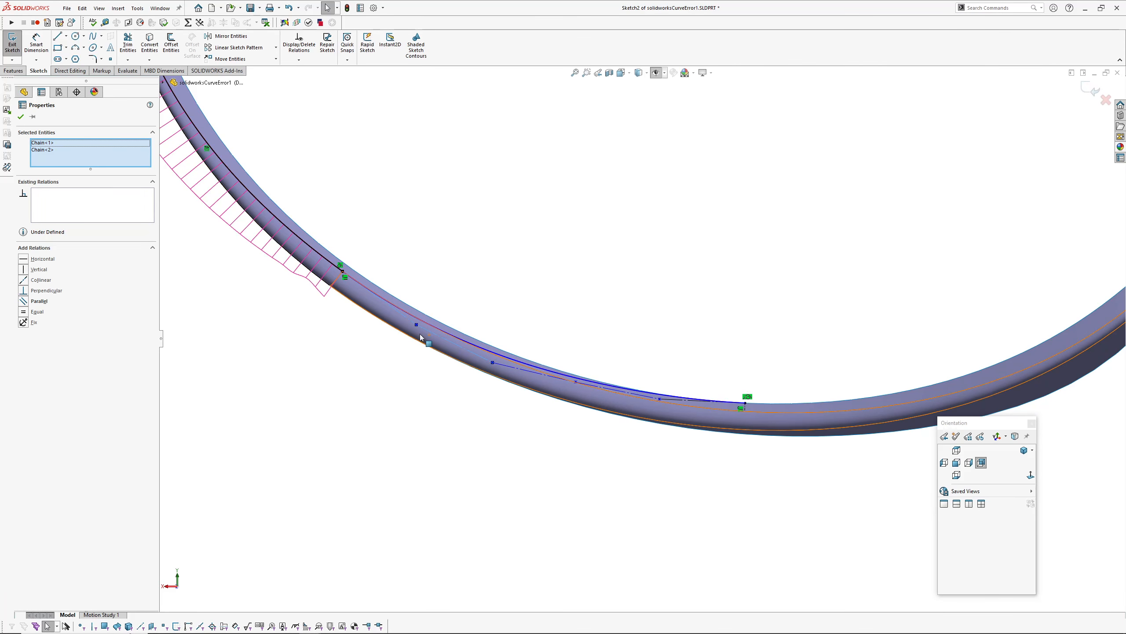
pyautogui.moveTo(440, 420); pyautogui.dragTo(402, 461, button='middle')
pyautogui.click(401, 461)
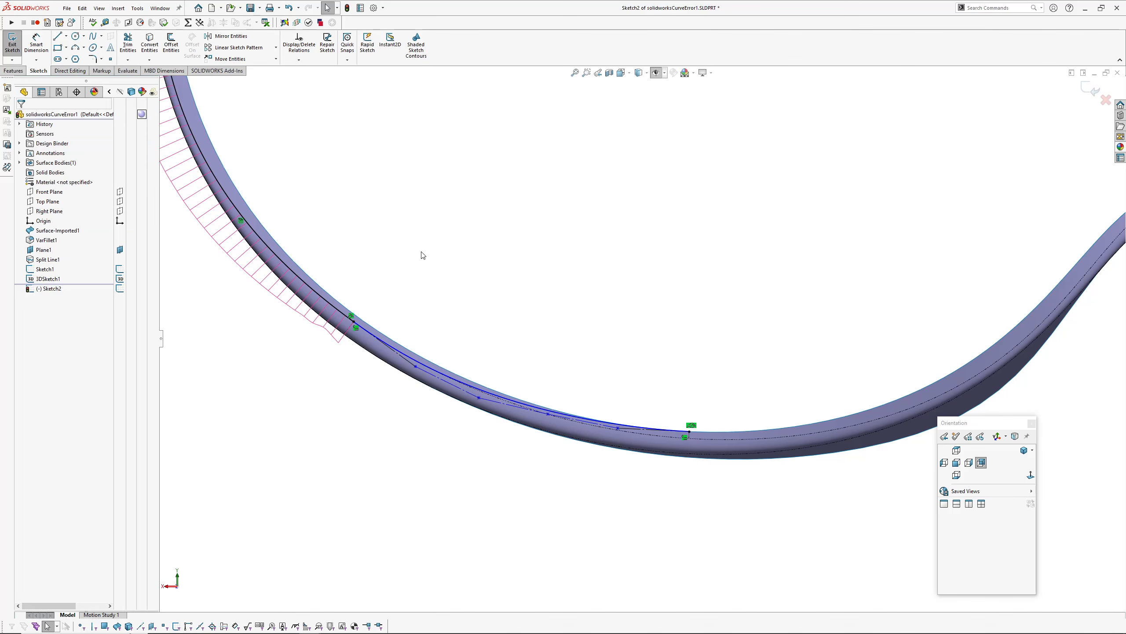
# Step: Make all five control polygon segments of the style spline equal in length, excluding the spline itself from the selection
pyautogui.moveTo(347, 221); pyautogui.dragTo(719, 467)
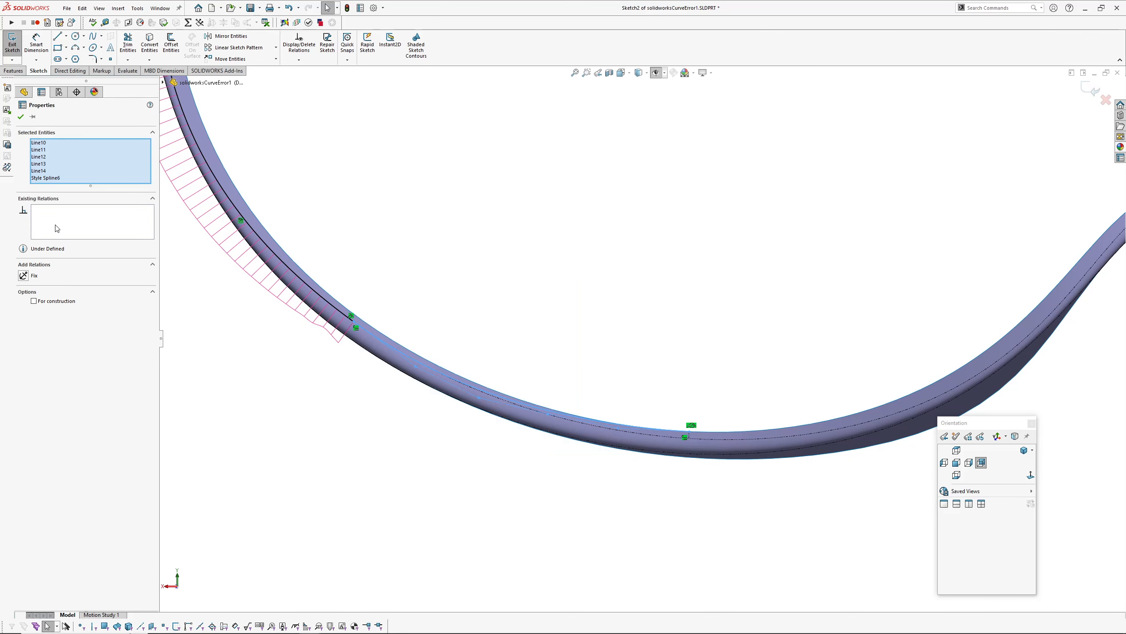
pyautogui.rightClick(37, 180)
pyautogui.click(49, 195)
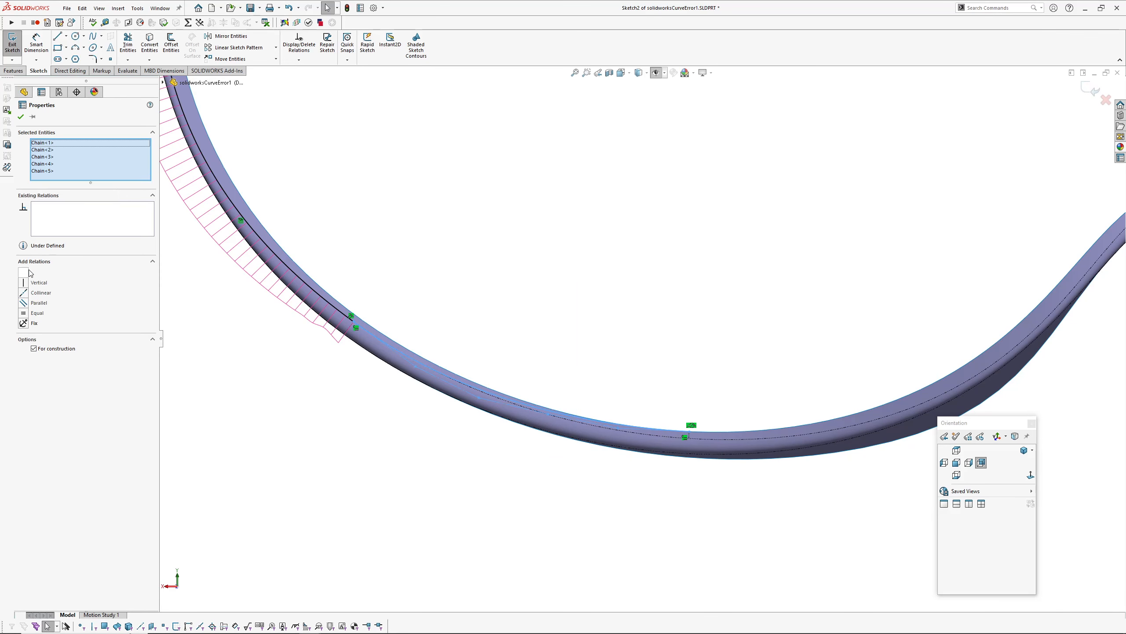
pyautogui.click(23, 314)
pyautogui.click(337, 458)
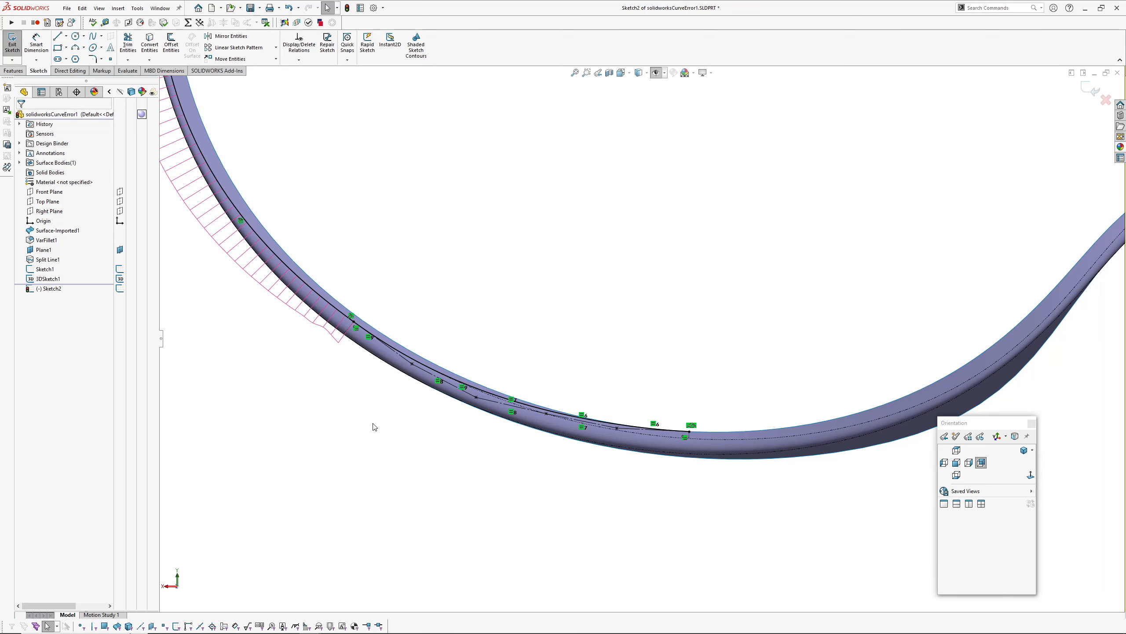
# Step: Show the style spline's curvature combs and inspect the transition to the converted curve
pyautogui.scroll(-2, 375, 425)
pyautogui.click(432, 362)
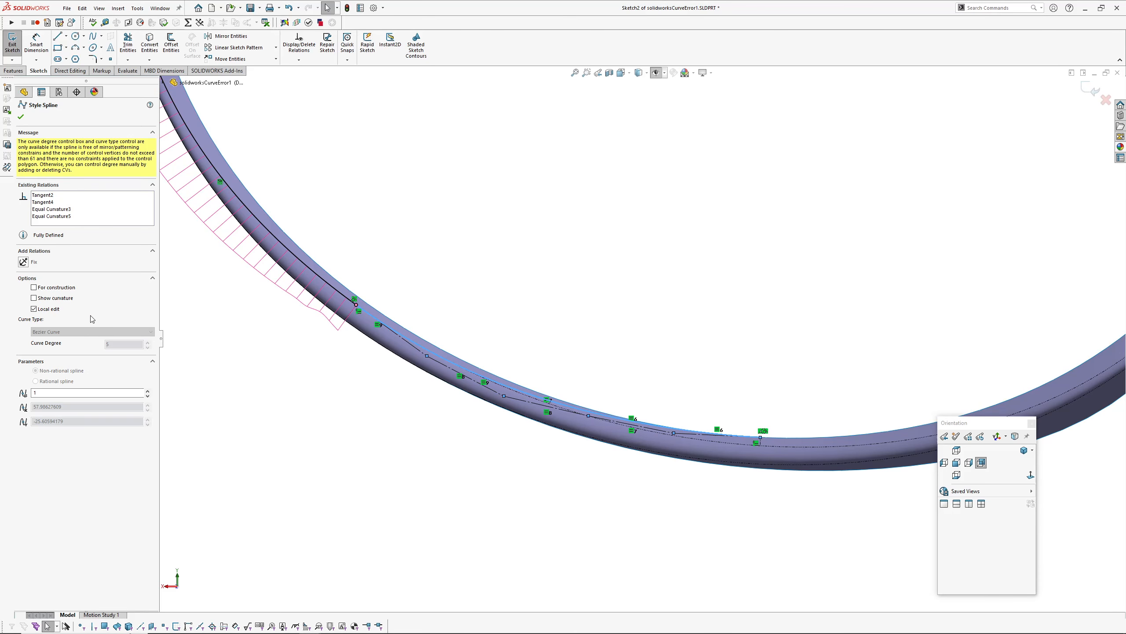
pyautogui.click(34, 298)
pyautogui.click(342, 417)
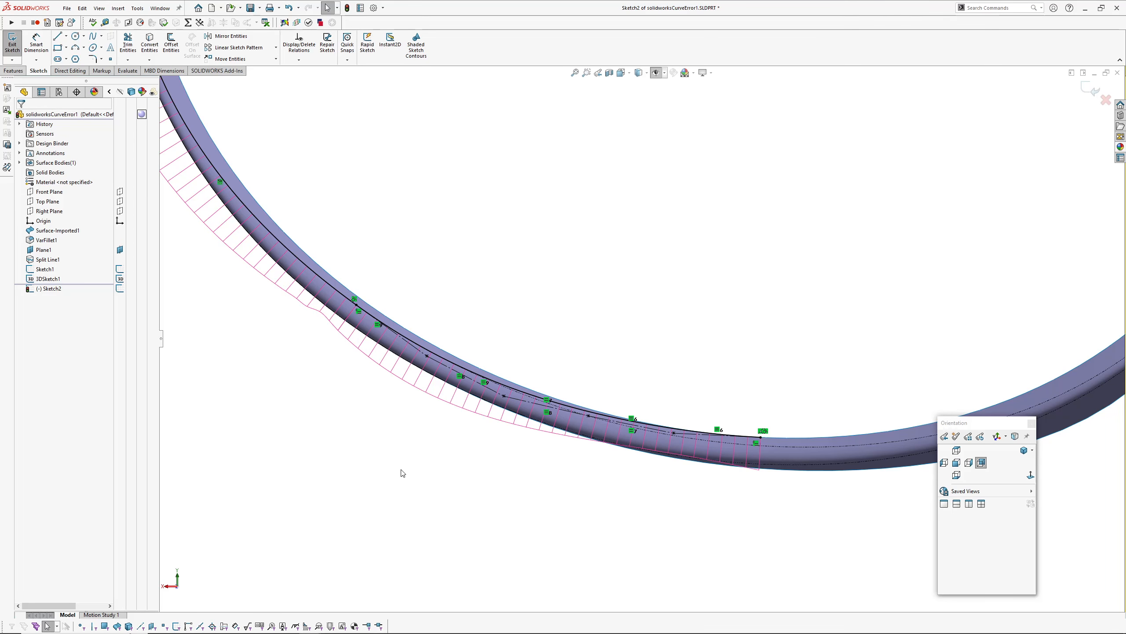
pyautogui.scroll(-3, 412, 443)
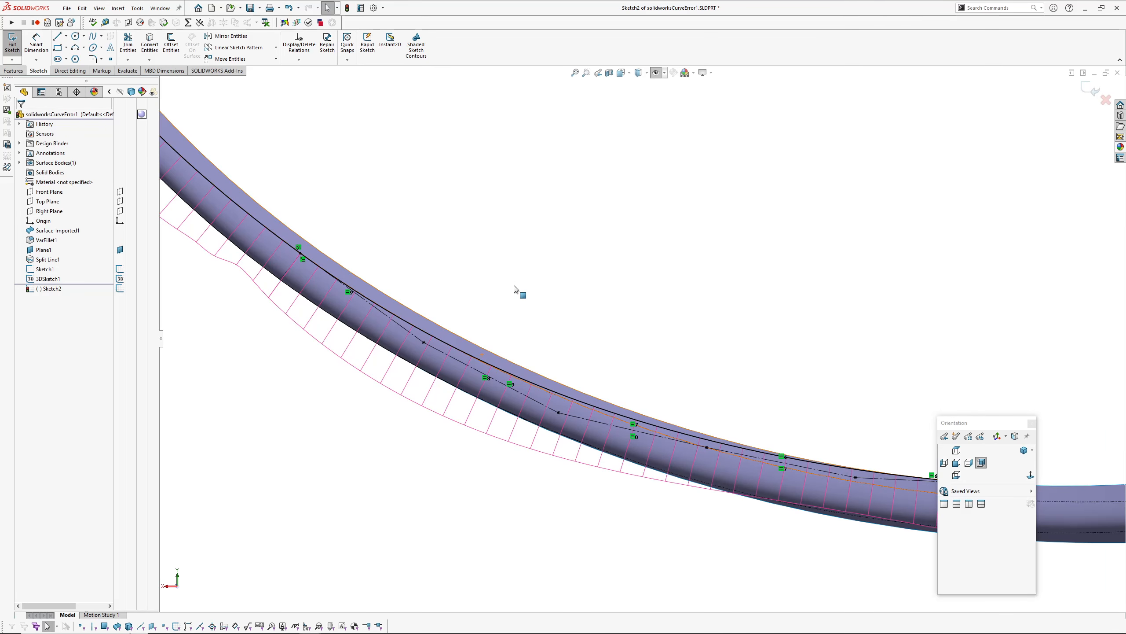
pyautogui.click(528, 384)
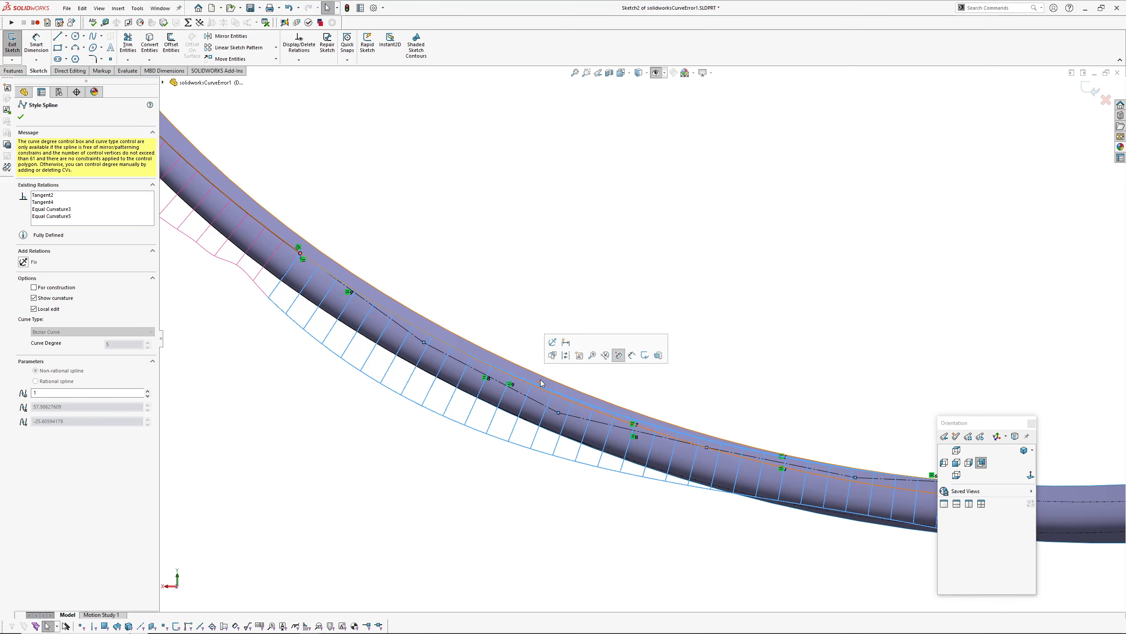
# Step: Compare the style spline with the original split-line edge on the surface and exit the sketch
pyautogui.click(503, 297)
pyautogui.scroll(-2, 555, 358)
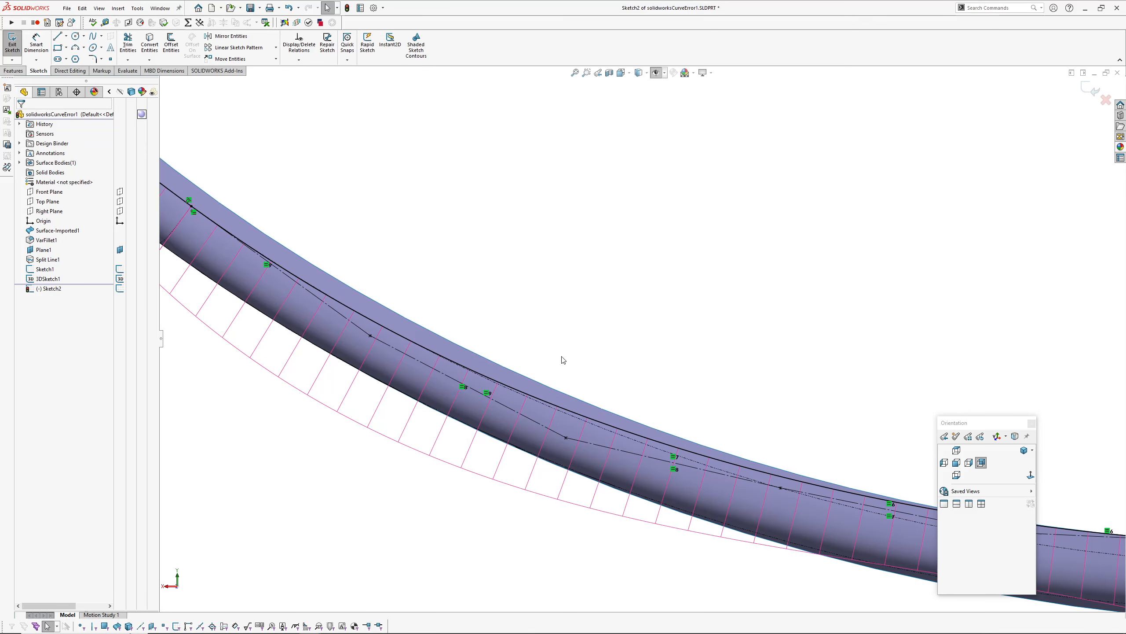
pyautogui.click(544, 407)
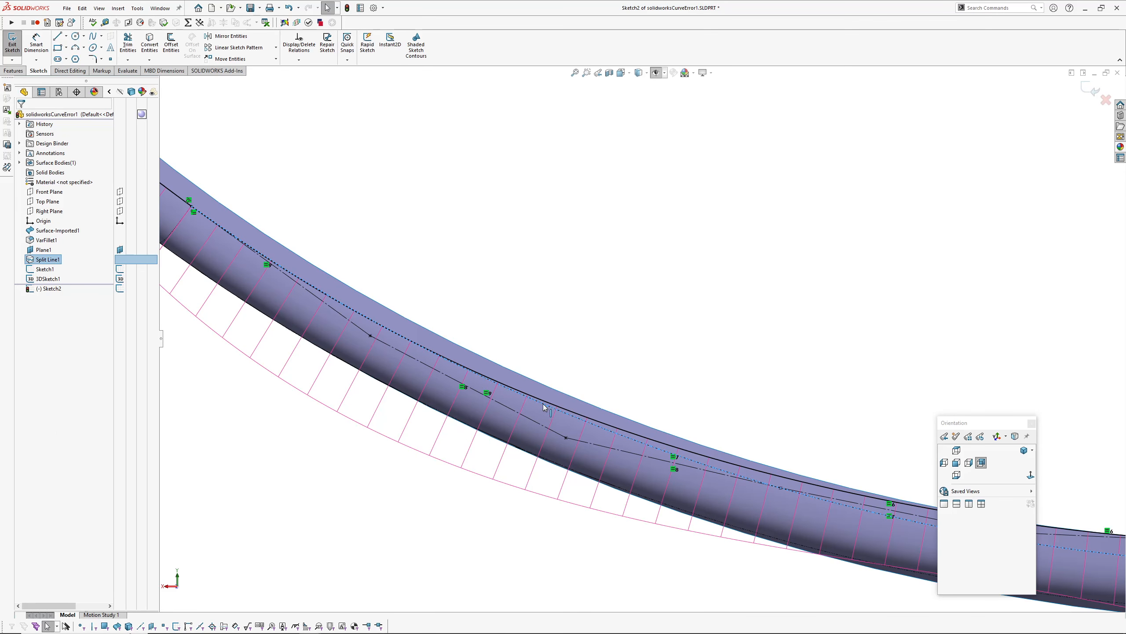
pyautogui.click(559, 370)
pyautogui.scroll(2, 557, 368)
pyautogui.scroll(2, 515, 337)
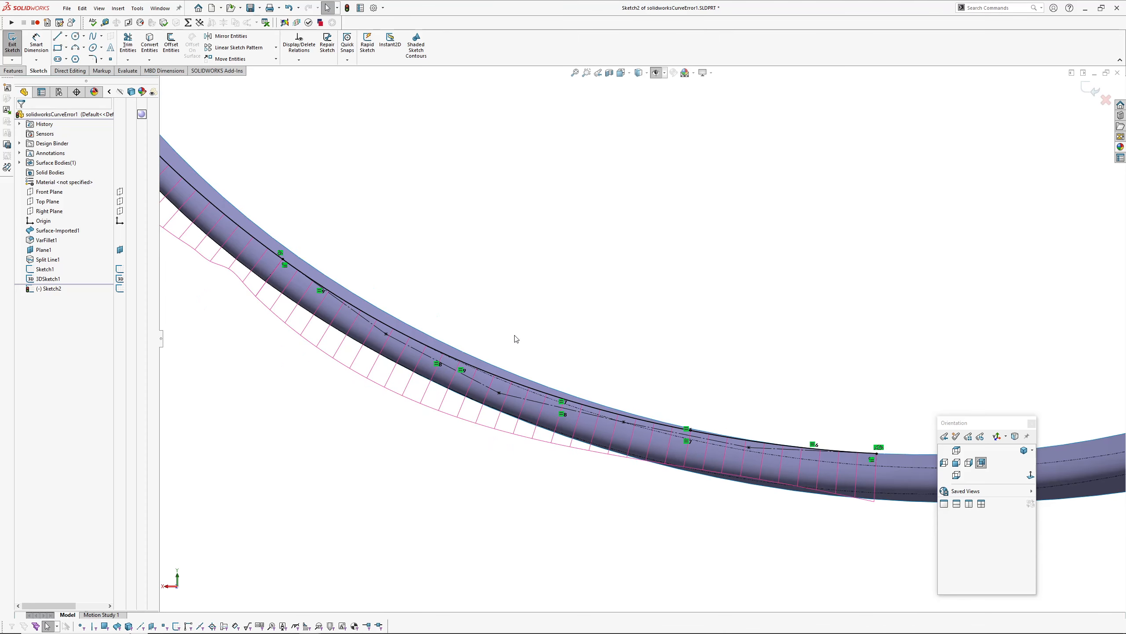
pyautogui.click(1089, 98)
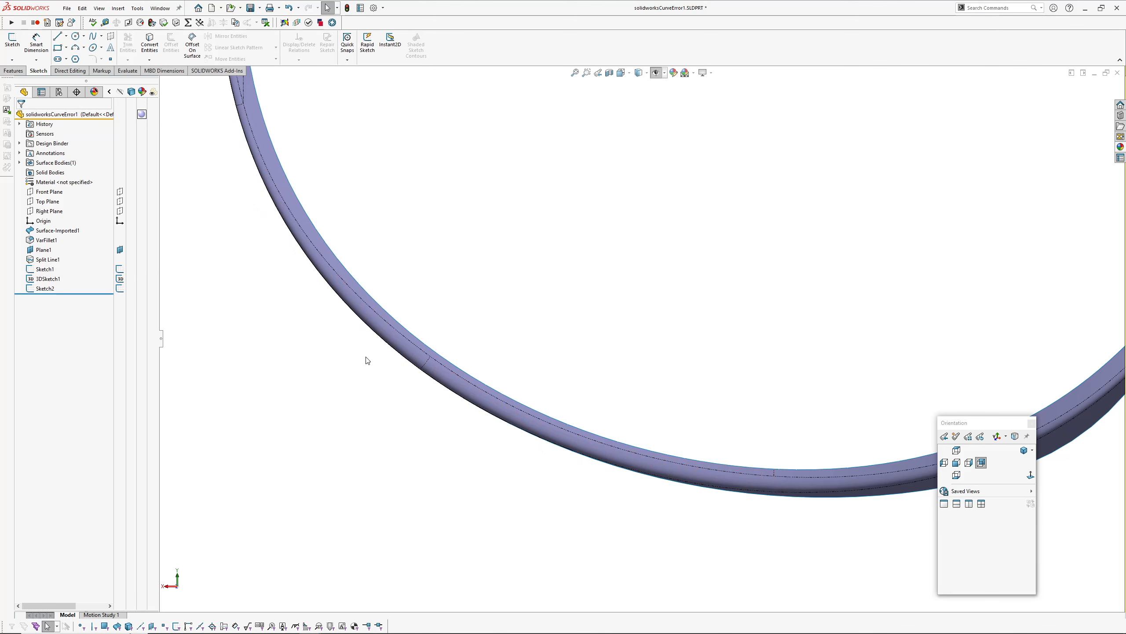
# Step: Hide the surface body and compare the curvature combs of Sketch1 and Sketch2 together
pyautogui.press('Tab')
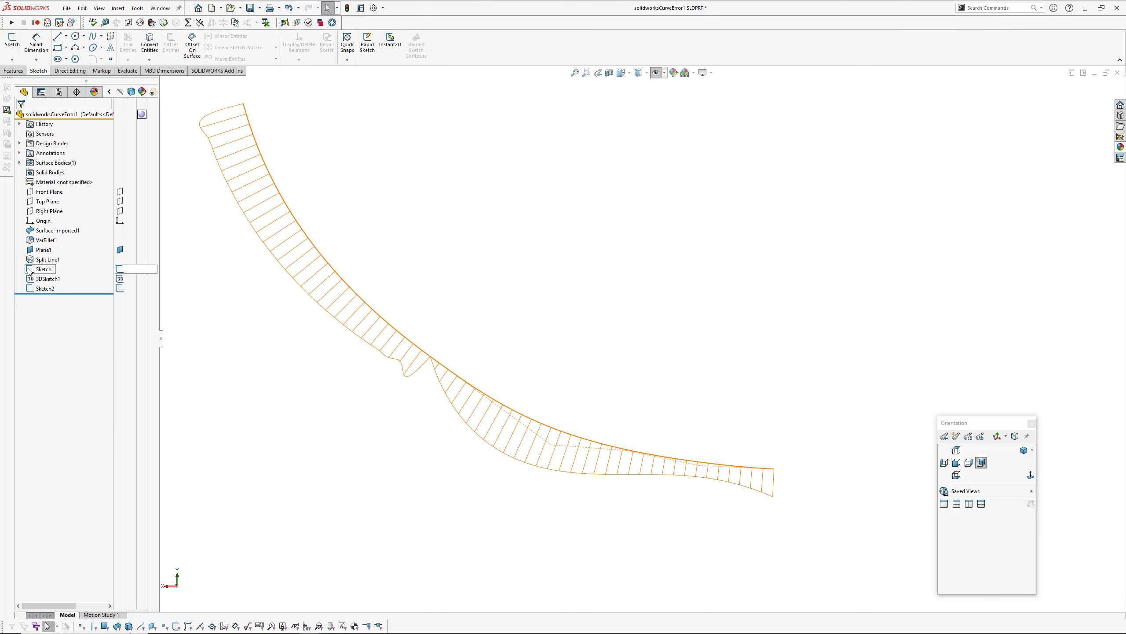
pyautogui.click(33, 268)
pyautogui.keyDown('ctrl'); pyautogui.moveTo(243, 391); pyautogui.dragTo(279, 411, button='middle'); pyautogui.keyUp('ctrl')
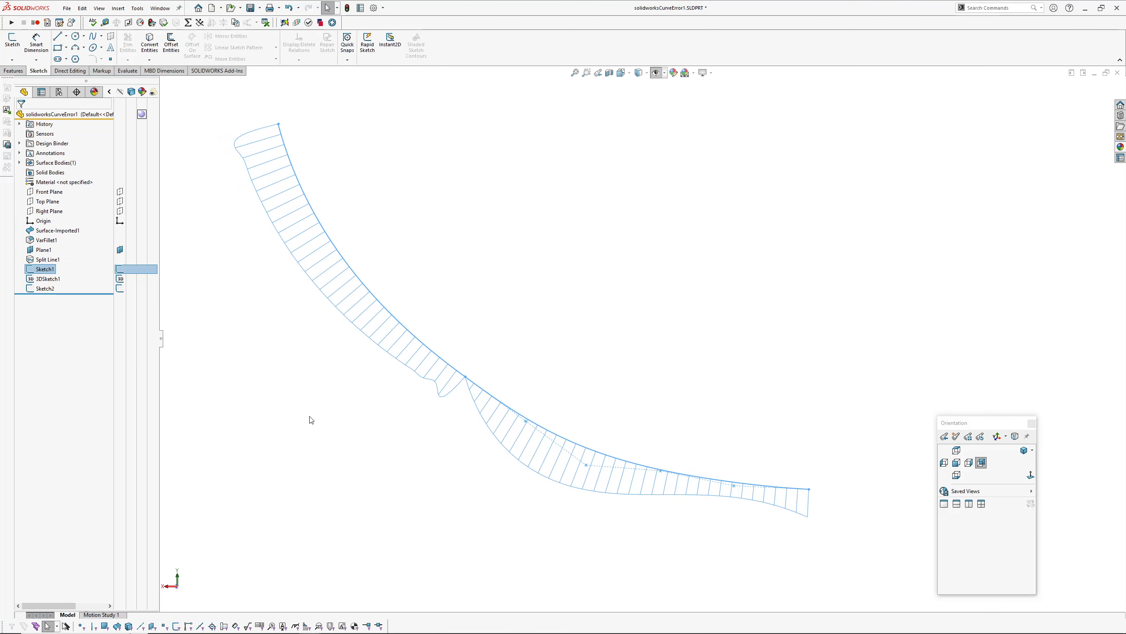
pyautogui.keyDown('ctrl'); pyautogui.click(46, 290); pyautogui.keyUp('ctrl')
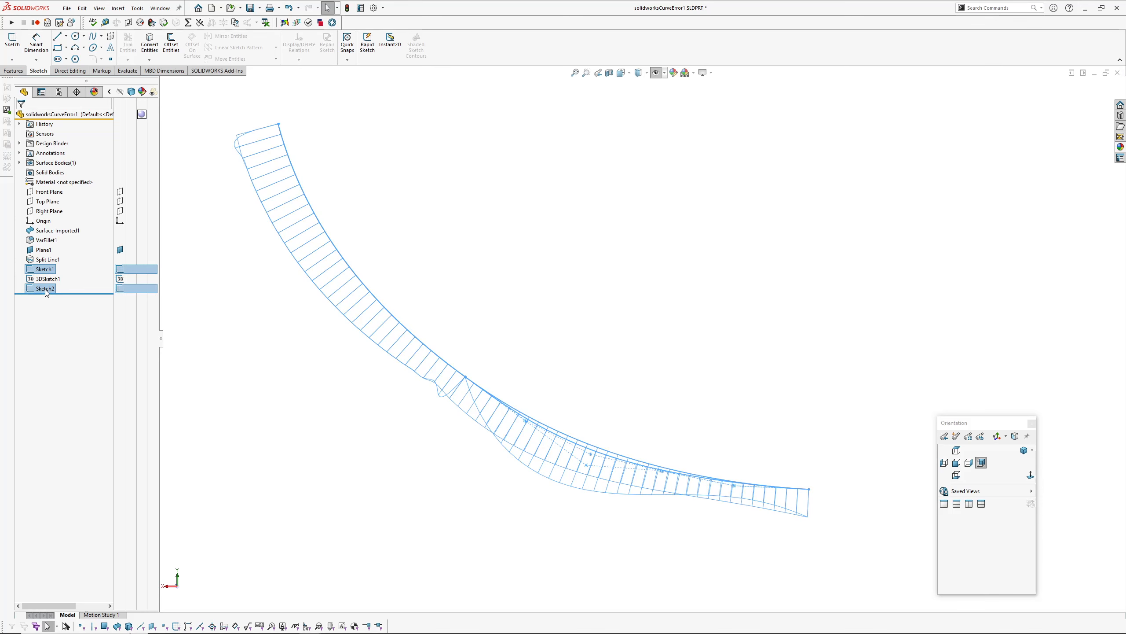
pyautogui.click(314, 449)
# Step: Display the sketches and planes again and compare the two style spline curves from the back and at an angle
pyautogui.press('f')
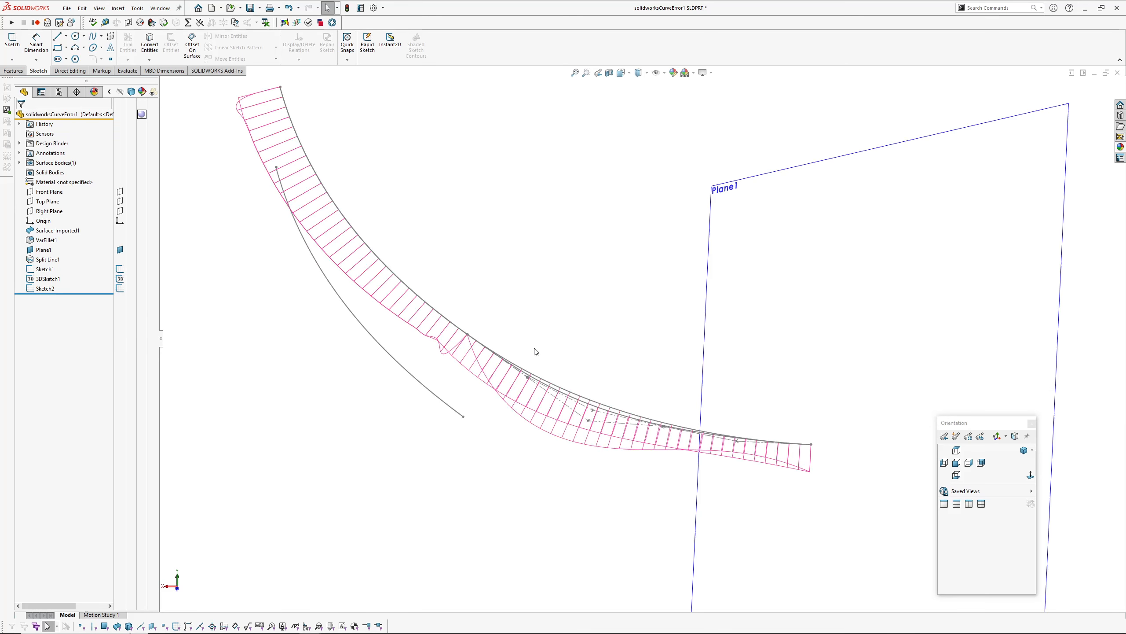
pyautogui.scroll(-6, 568, 332)
pyautogui.hotkey('ctrl', '2')
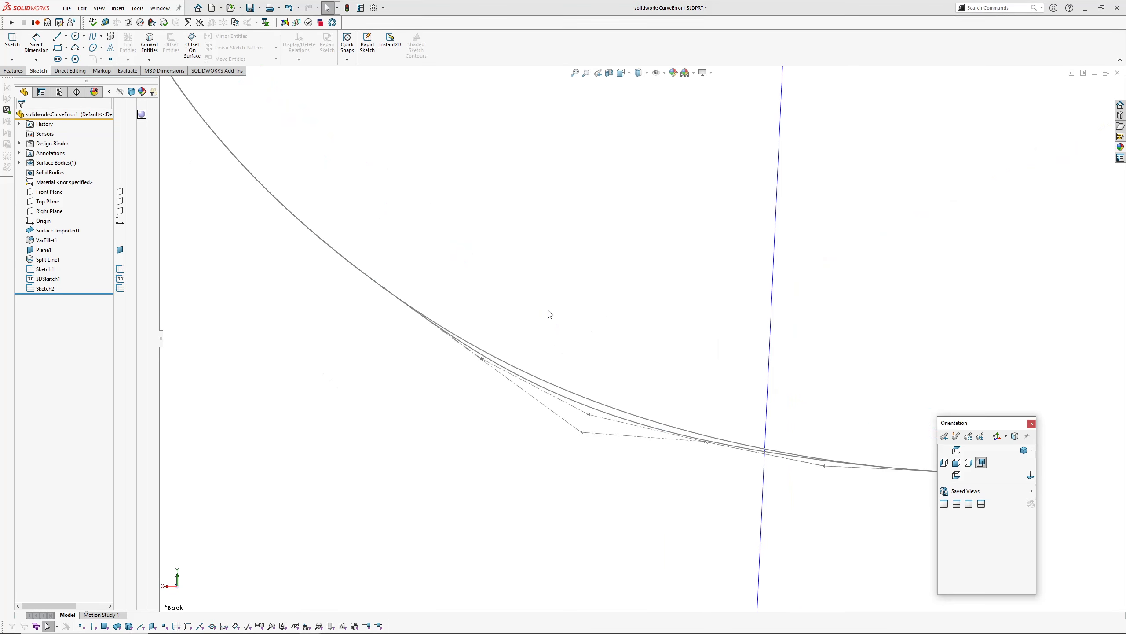
pyautogui.scroll(3, 528, 316)
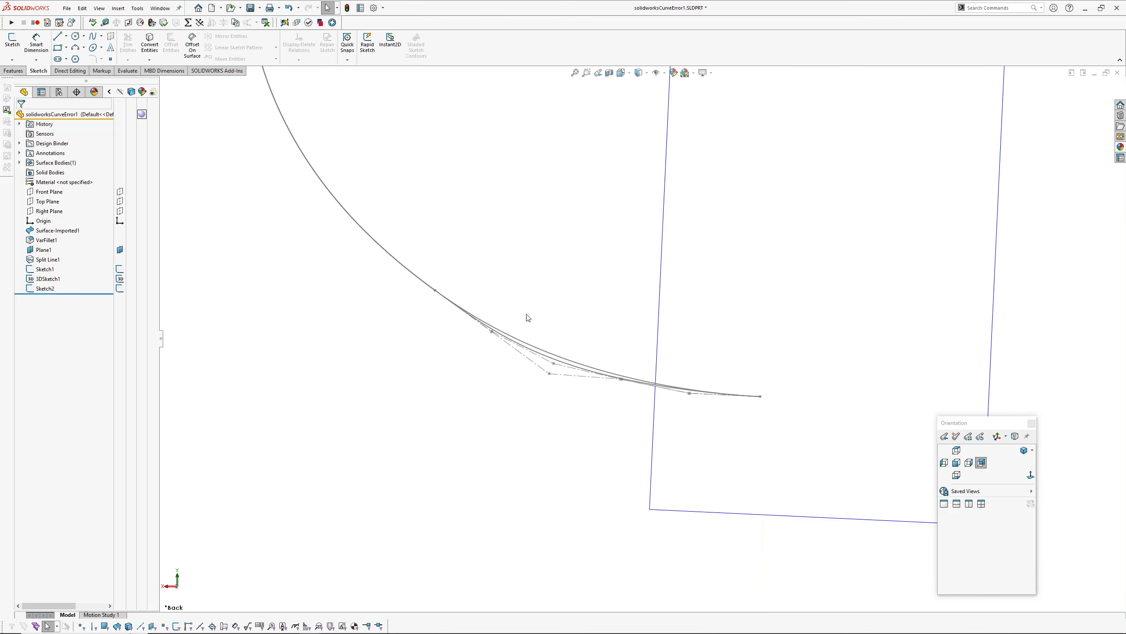
pyautogui.scroll(-2, 522, 345)
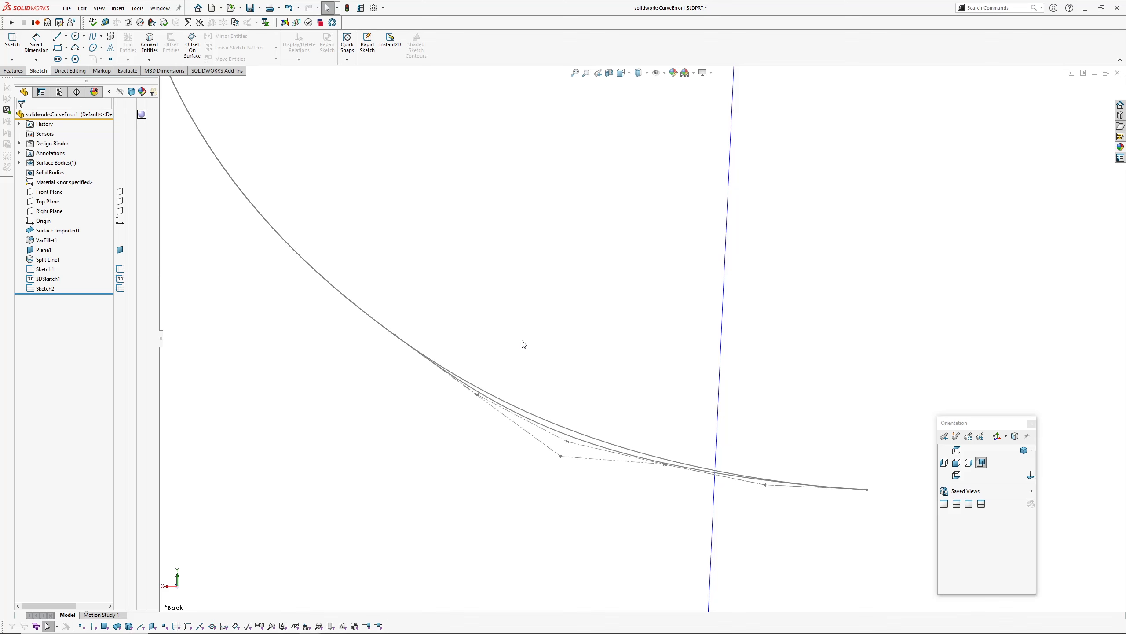
pyautogui.moveTo(524, 344)
pyautogui.mouseDown(button='middle')
pyautogui.moveTo(554, 469)
pyautogui.moveTo(509, 463)
pyautogui.mouseUp(button='middle')
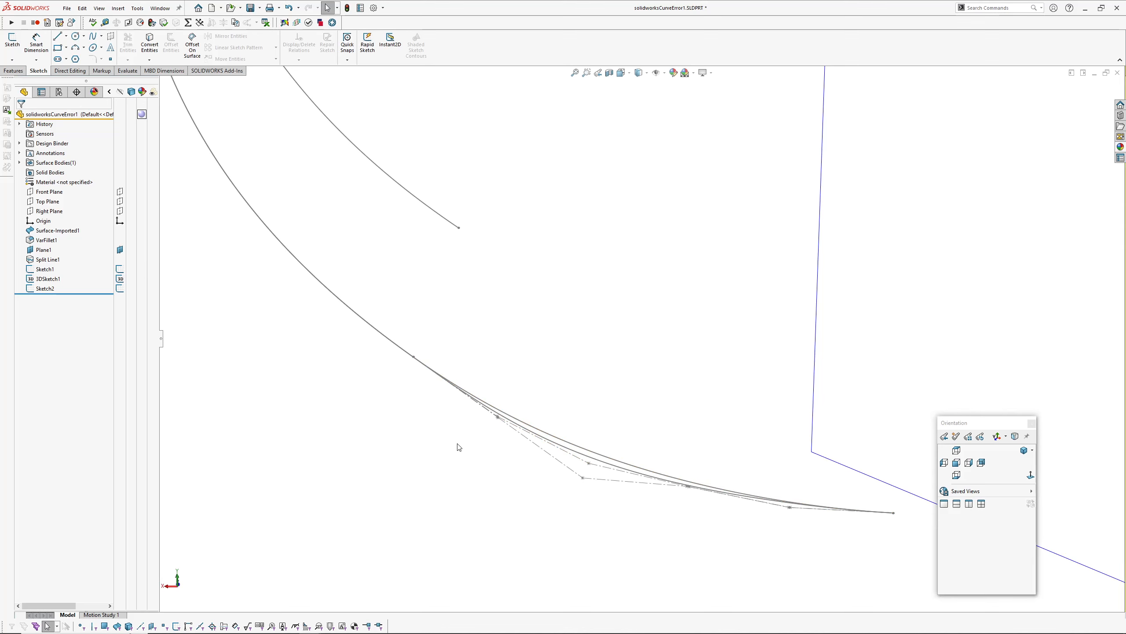
pyautogui.moveTo(458, 448)
pyautogui.mouseDown(button='middle')
pyautogui.moveTo(457, 463)
pyautogui.moveTo(495, 422)
pyautogui.moveTo(599, 424)
pyautogui.moveTo(583, 438)
pyautogui.mouseUp(button='middle')
pyautogui.scroll(1, 581, 457)
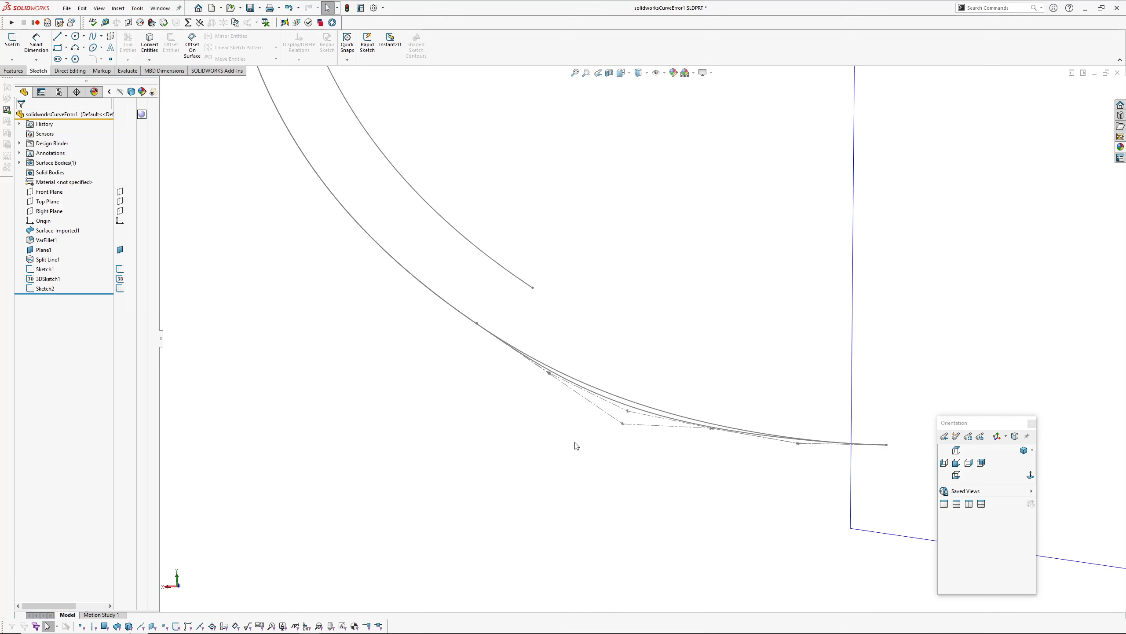